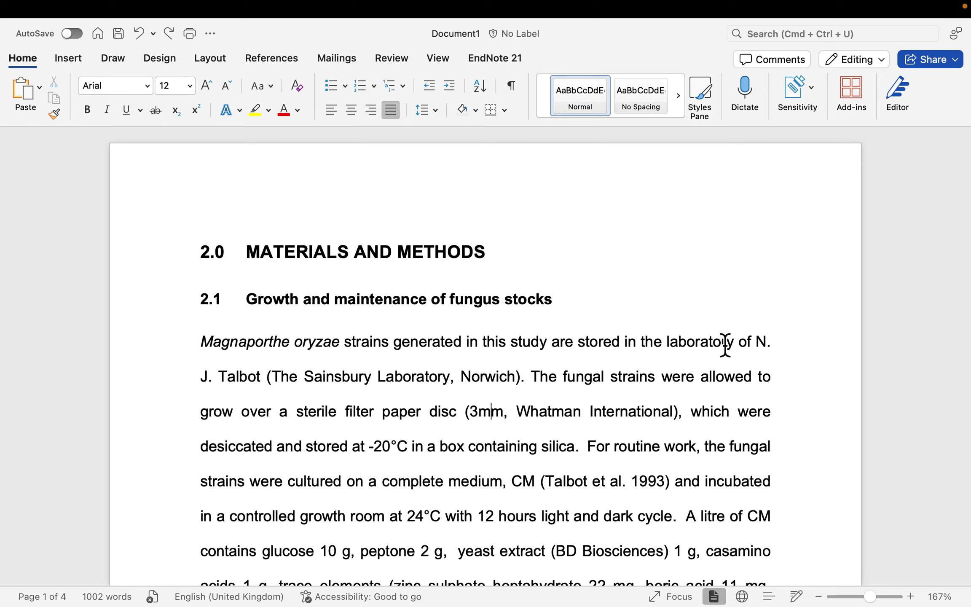
Try the in-document search box and its extra options, then close it.
key("super+f")
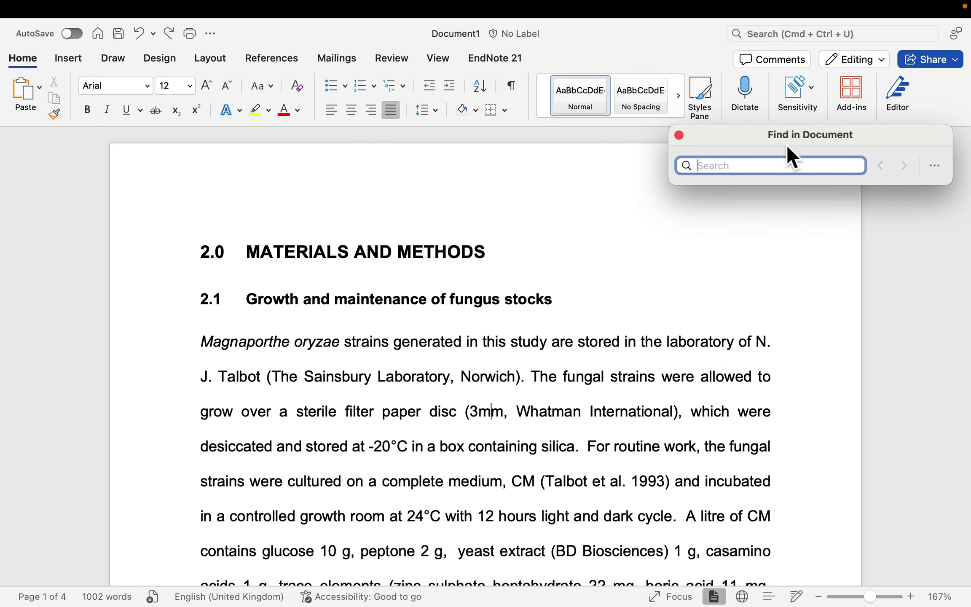
left_click_drag(792, 142, 707, 172)
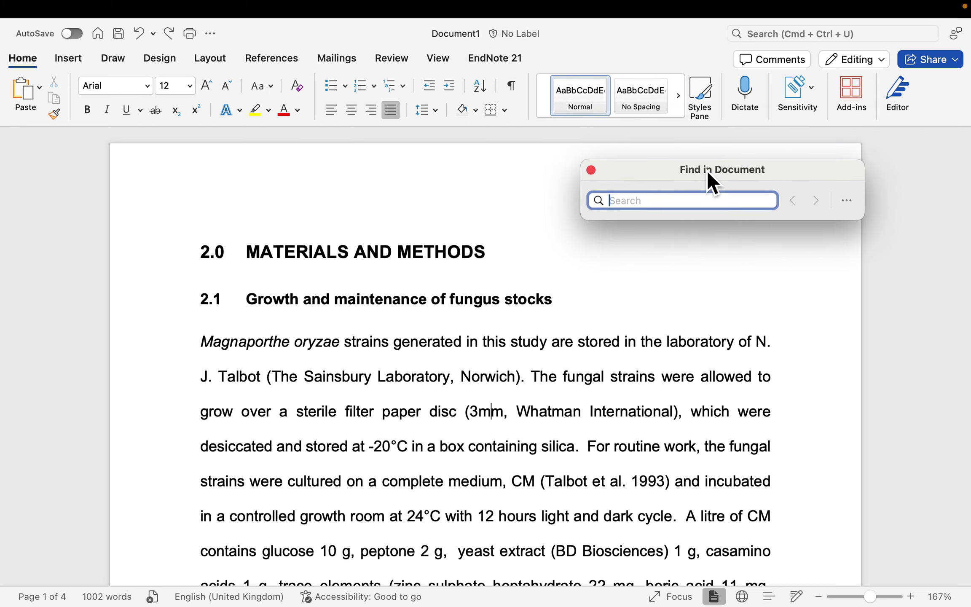
left_click(847, 201)
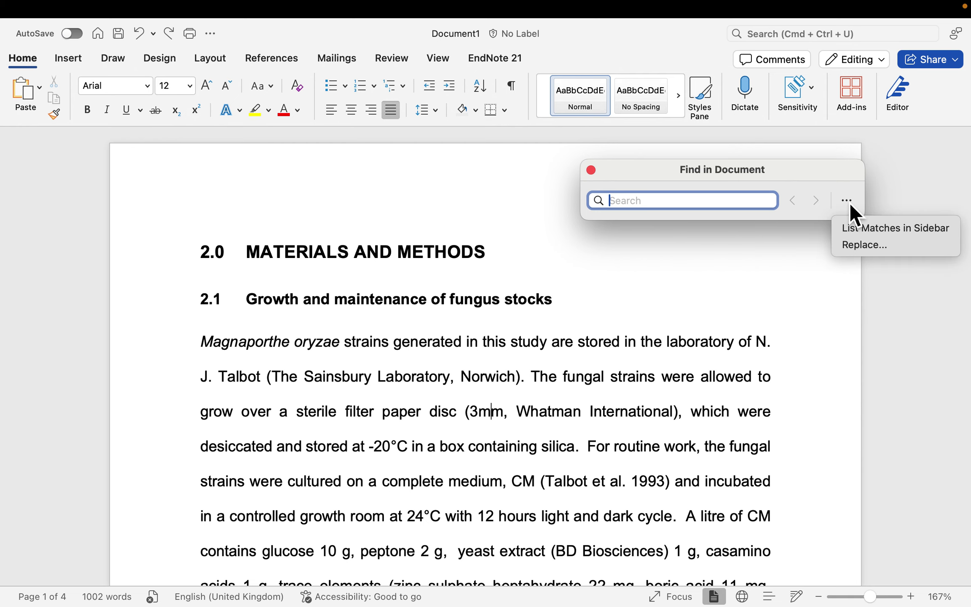
left_click(856, 245)
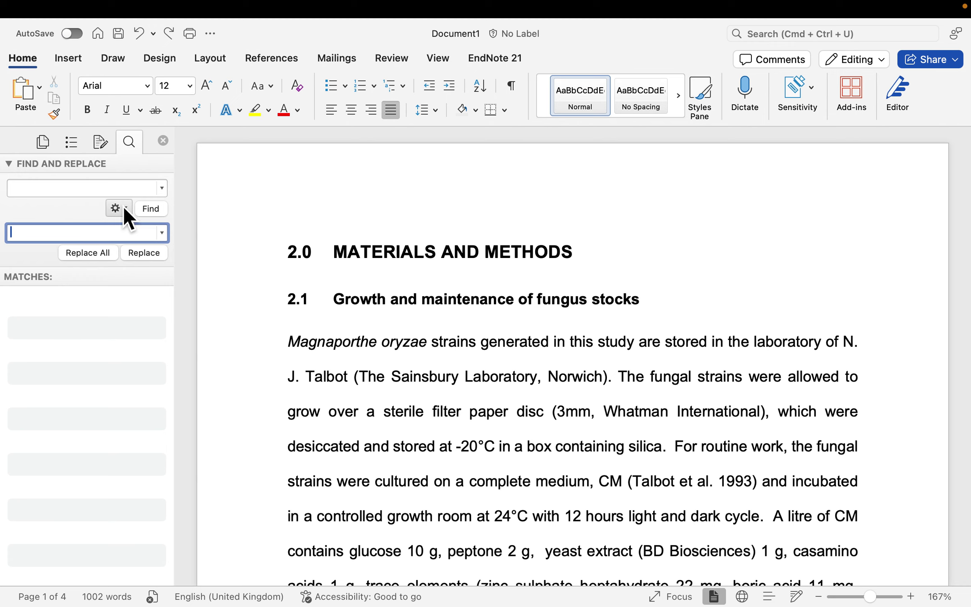
left_click(163, 141)
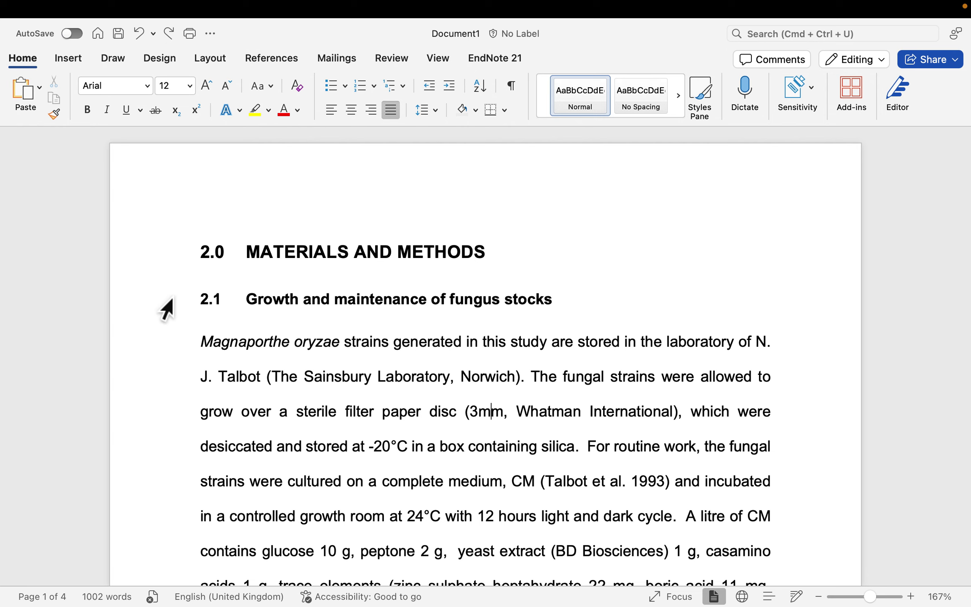
Open the Find and Replace sidebar from Edit > Find > Replace….
mouse_move(192, 10)
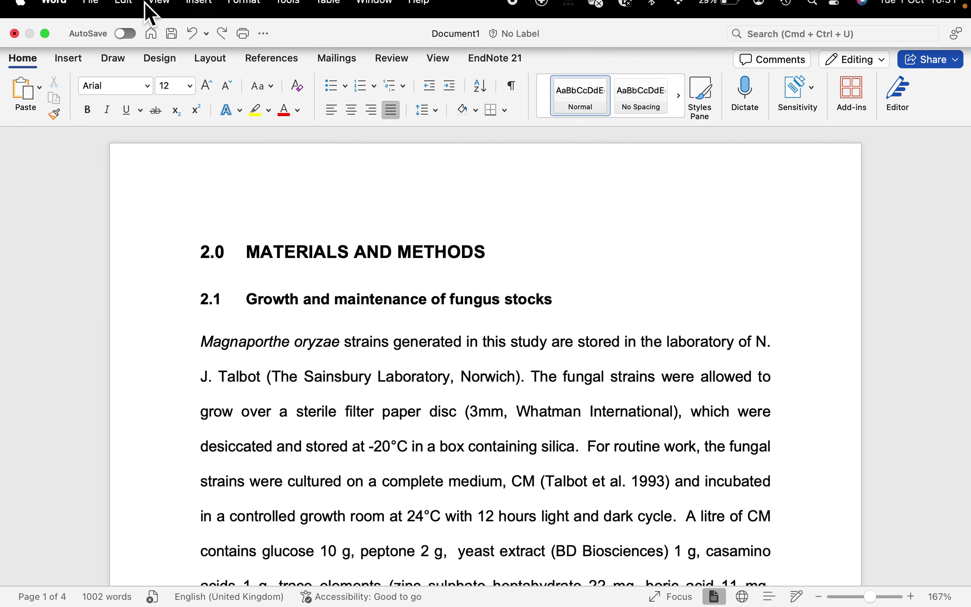
left_click(127, 9)
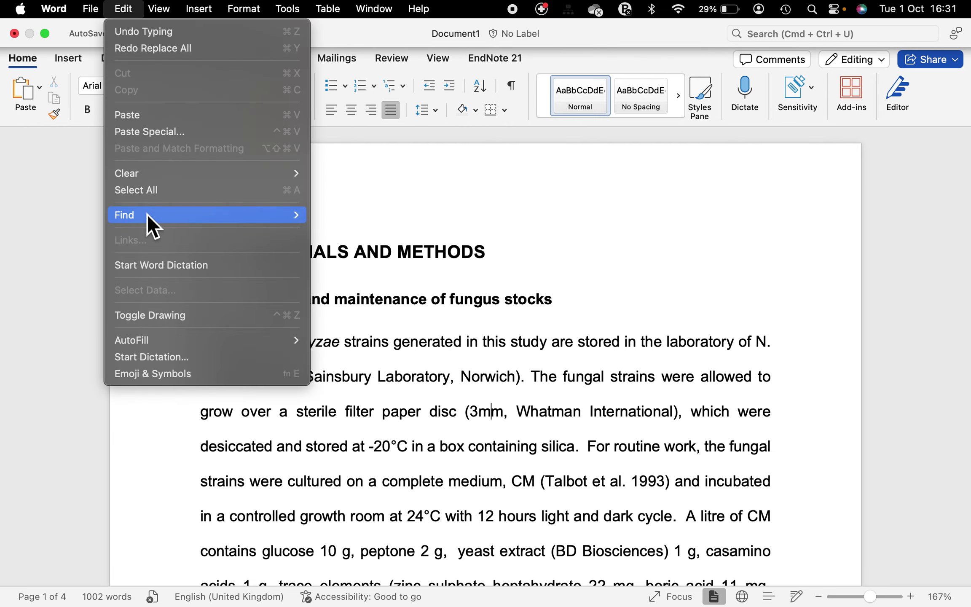
mouse_move(165, 216)
left_click(351, 279)
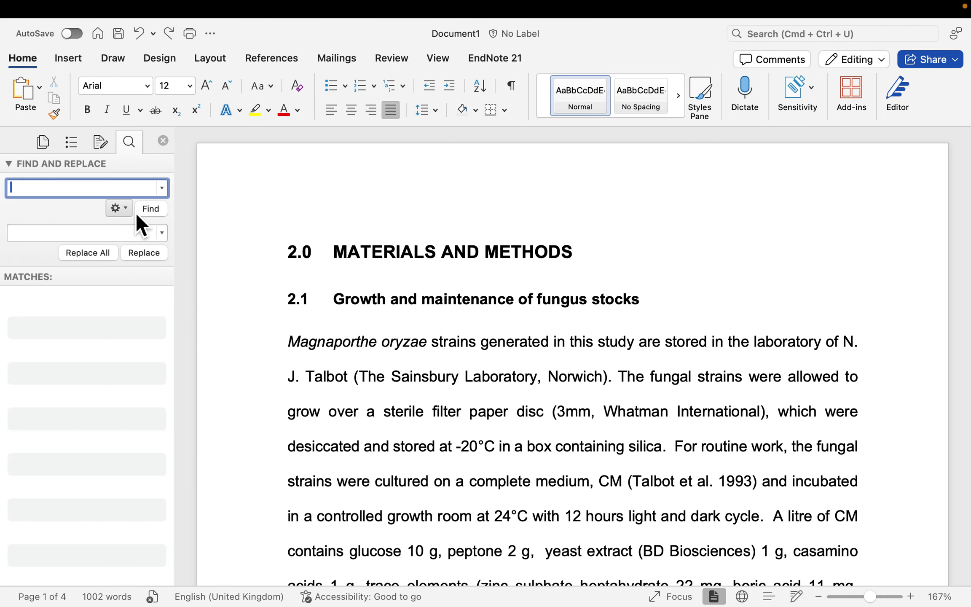
Copy 'et al.' from the Talbot citation into the Find box, removing the trailing space.
scroll(660, 502, "down", 2)
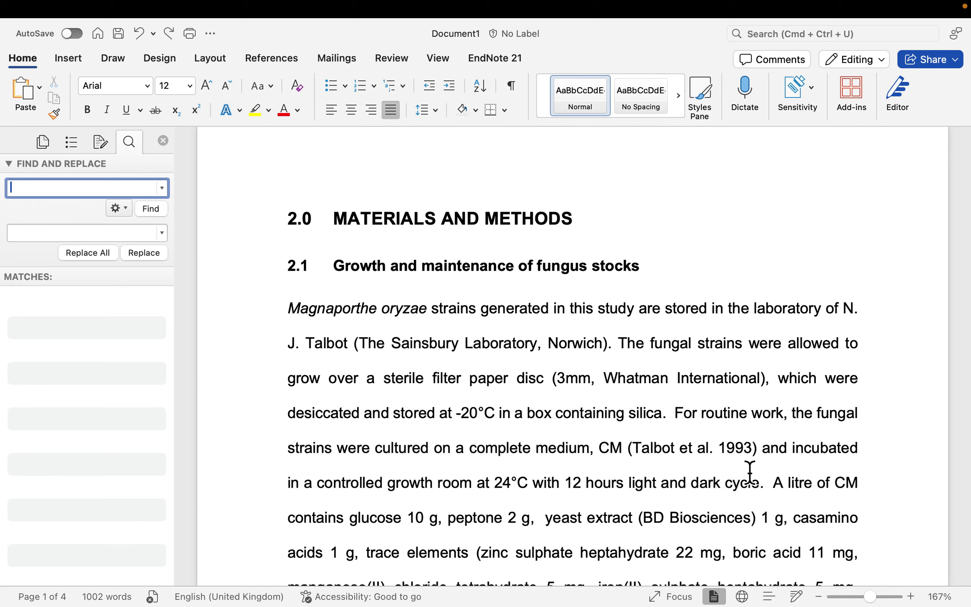
left_click_drag(719, 453, 683, 450)
key("super+c")
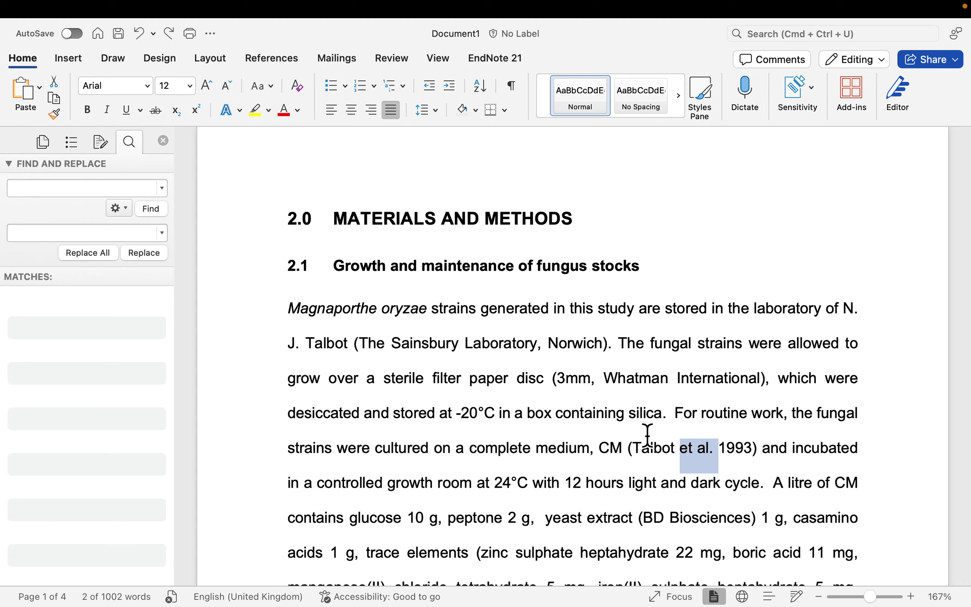
left_click(54, 190)
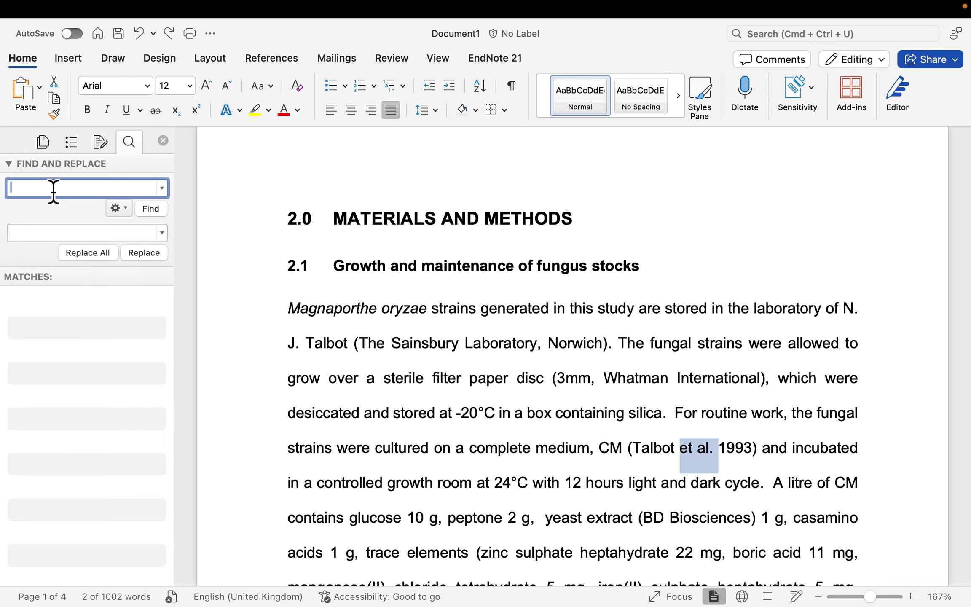
key("super+v")
key("BackSpace")
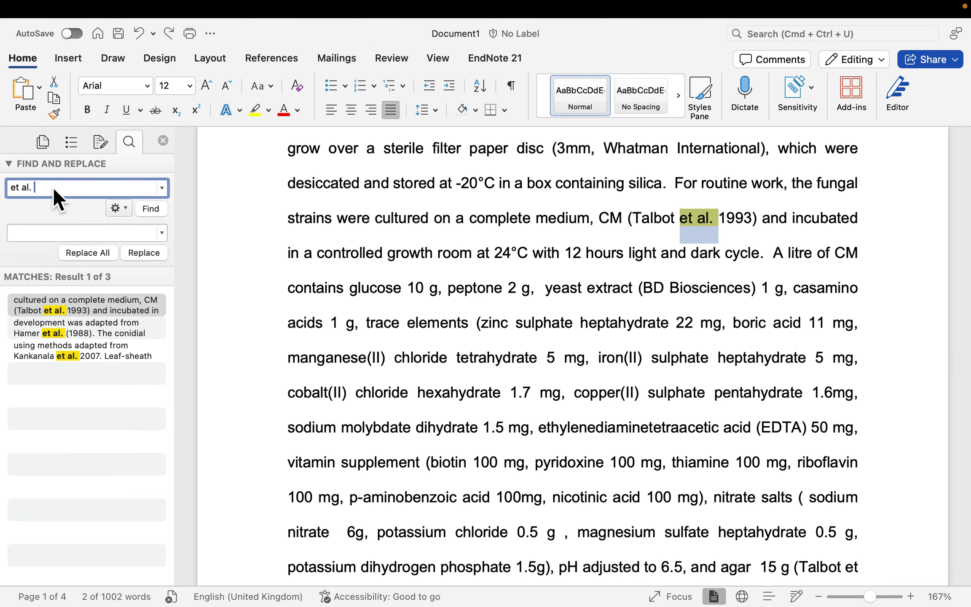
Jump to the second 'et al.' match and scroll back up the document.
left_click(147, 211)
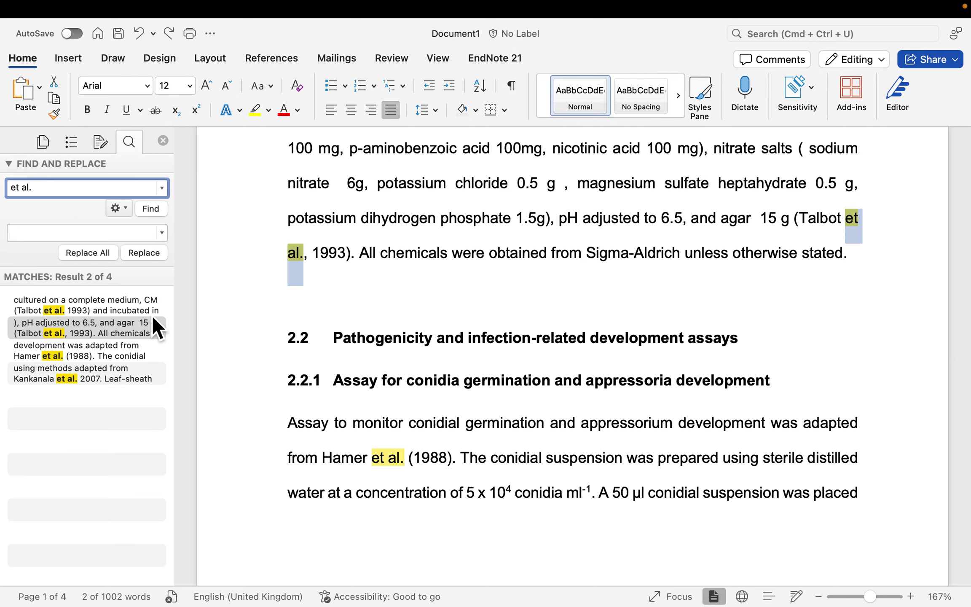
scroll(514, 303, "up", 2)
scroll(518, 308, "up", 3)
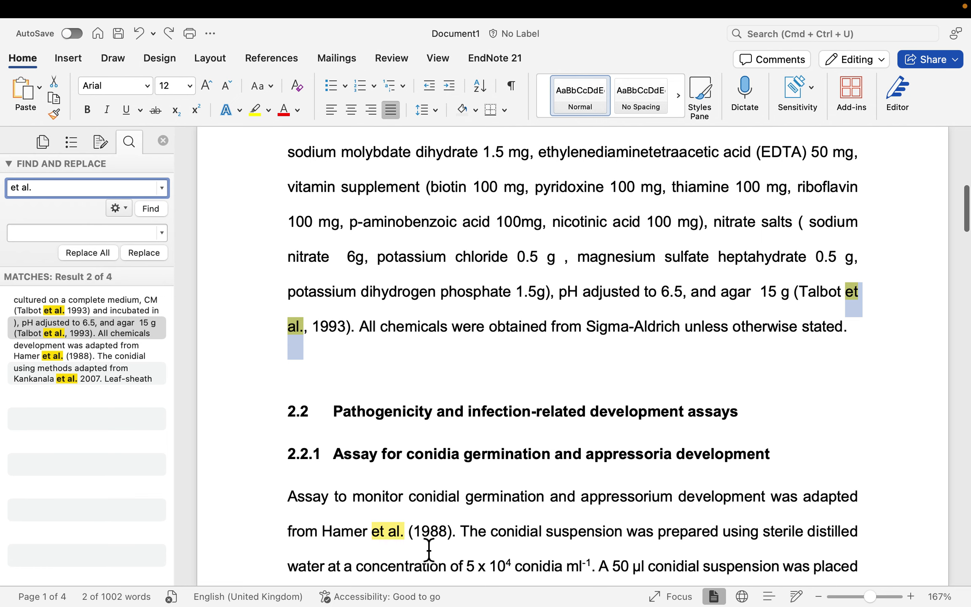
scroll(429, 550, "up", 10)
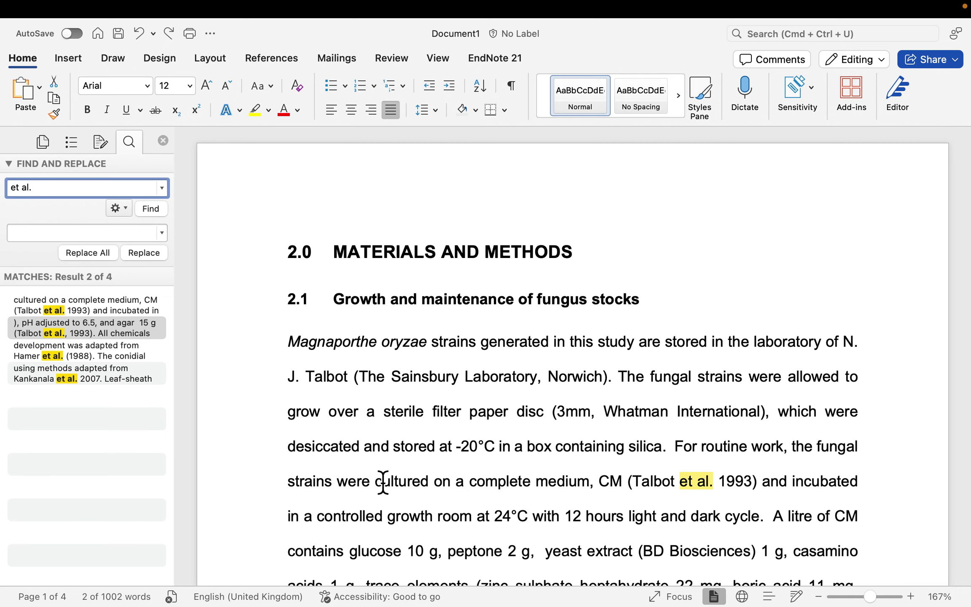
Open the advanced Find and Replace window with 'et al.' as the search term.
left_click(335, 266)
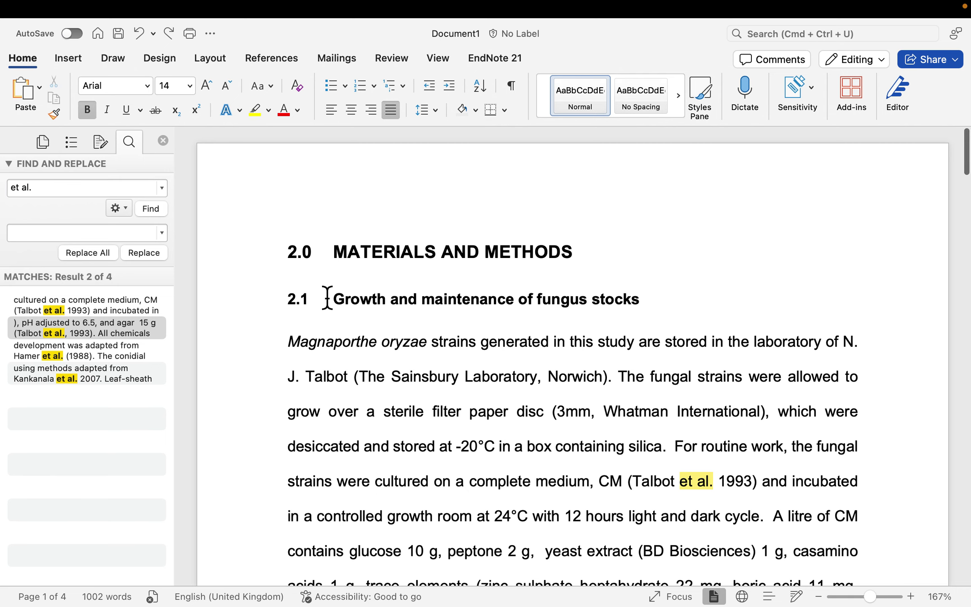
left_click(59, 190)
left_click(48, 192)
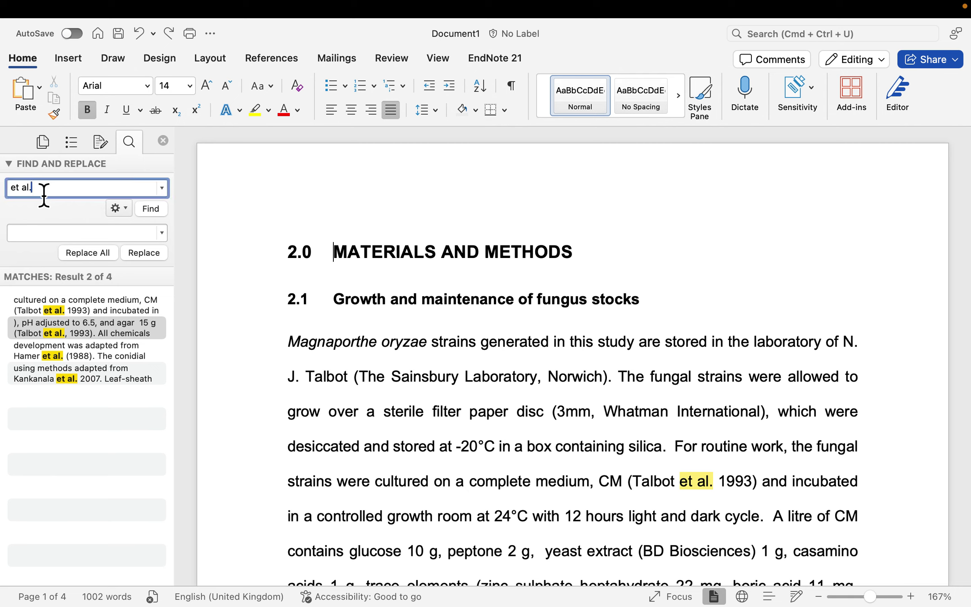
left_click(113, 212)
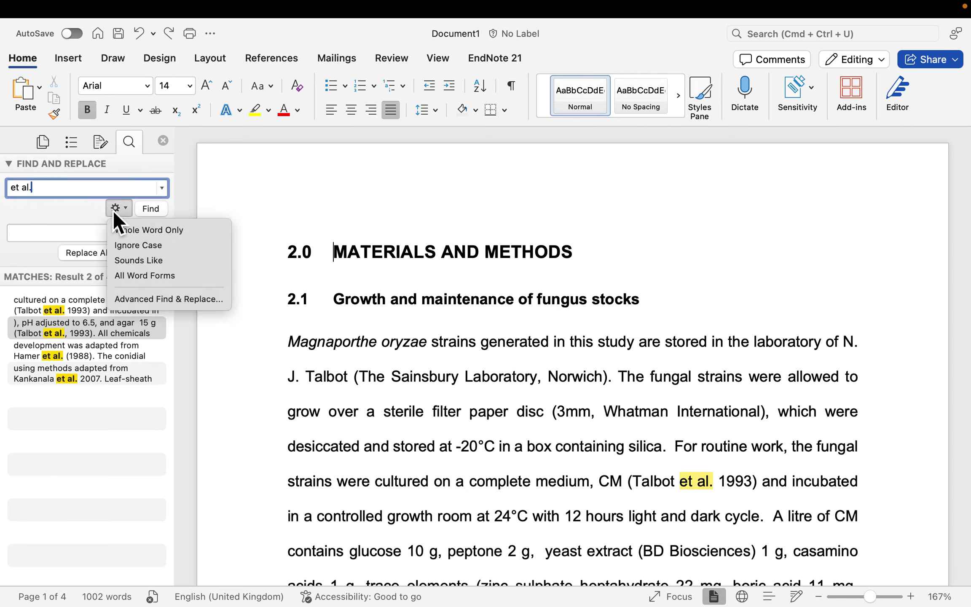
left_click(114, 210)
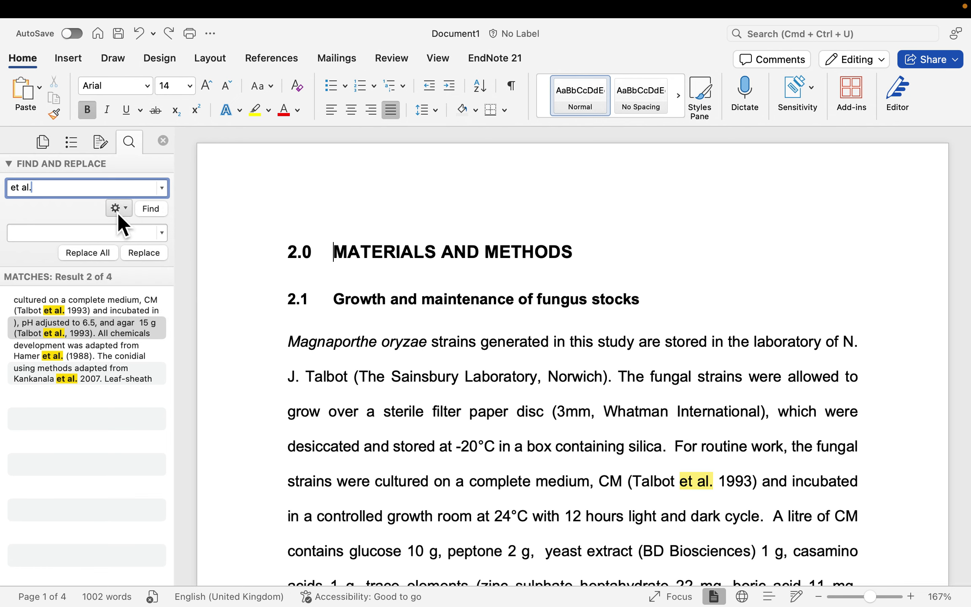
left_click(116, 212)
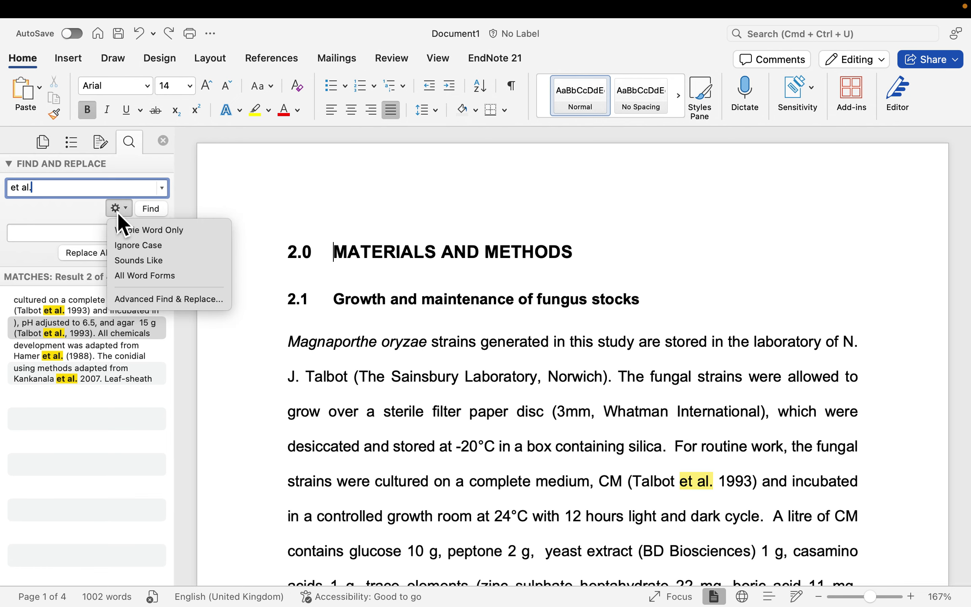
left_click(149, 300)
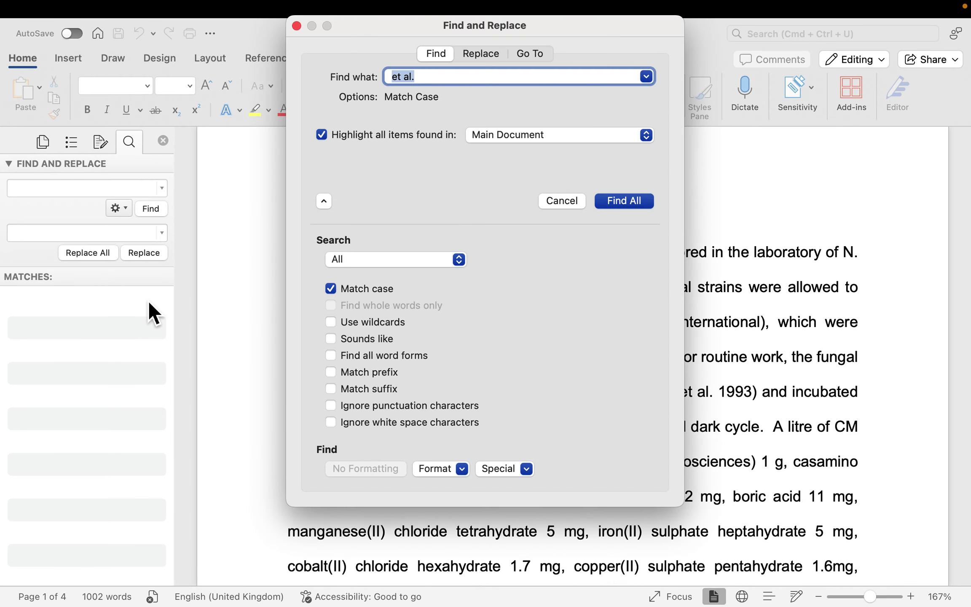
Set 'et al.' as the replacement text with Match case on, ready for formatting.
left_click(472, 56)
left_click_drag(466, 21, 204, 64)
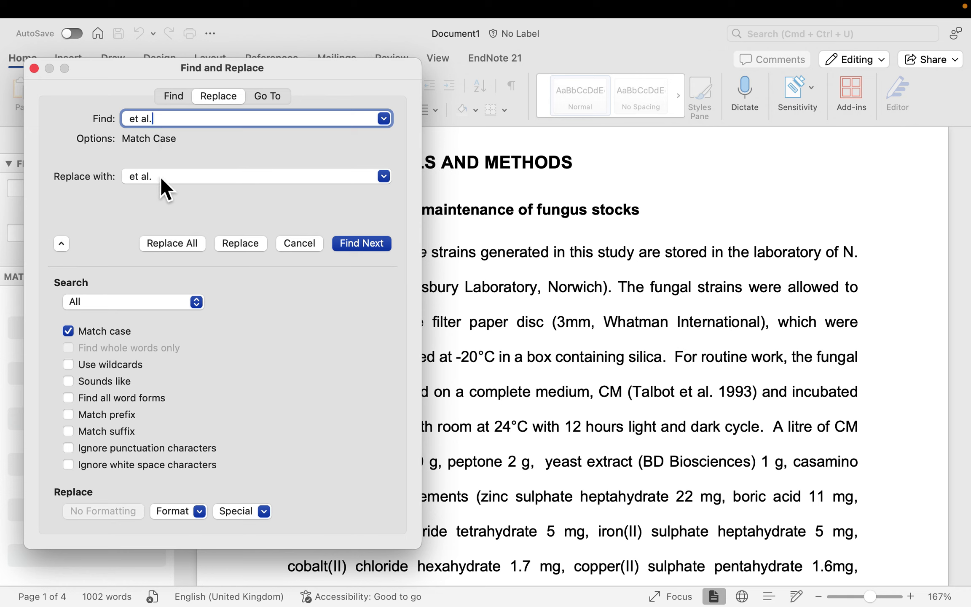
left_click_drag(158, 178, 133, 179)
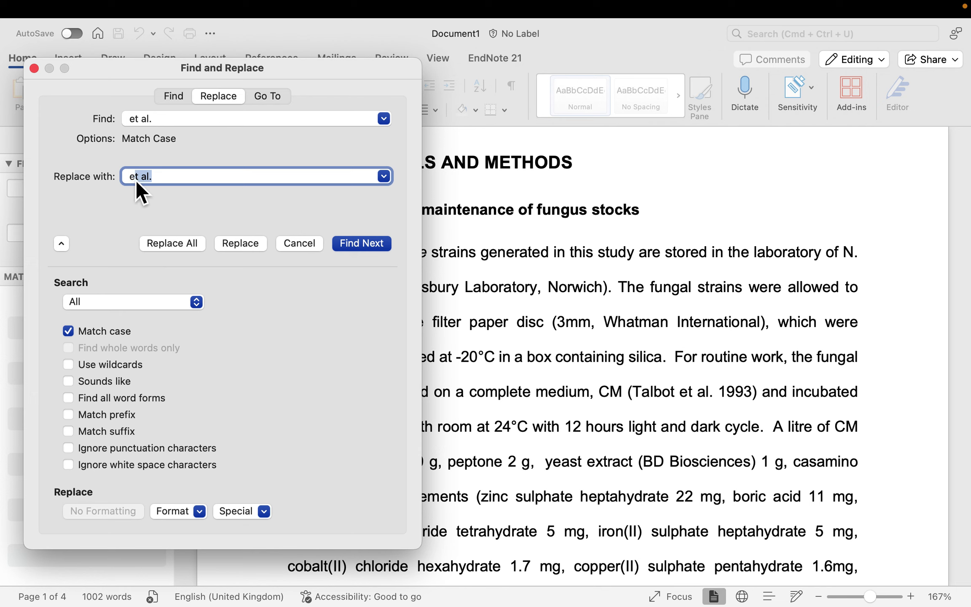
left_click(200, 511)
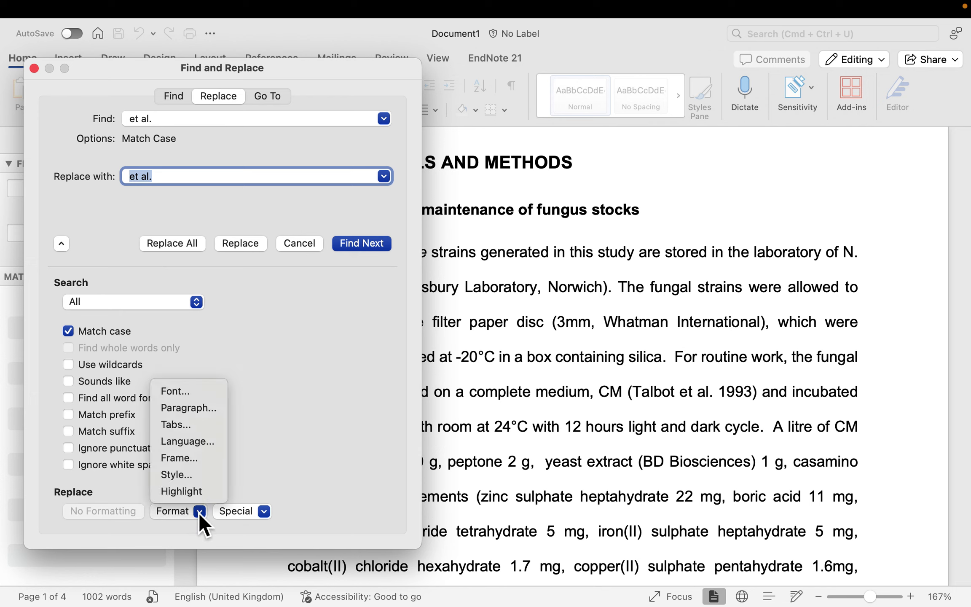
Give the 'et al.' replacement the Italic font style in the Font dialog.
left_click(190, 406)
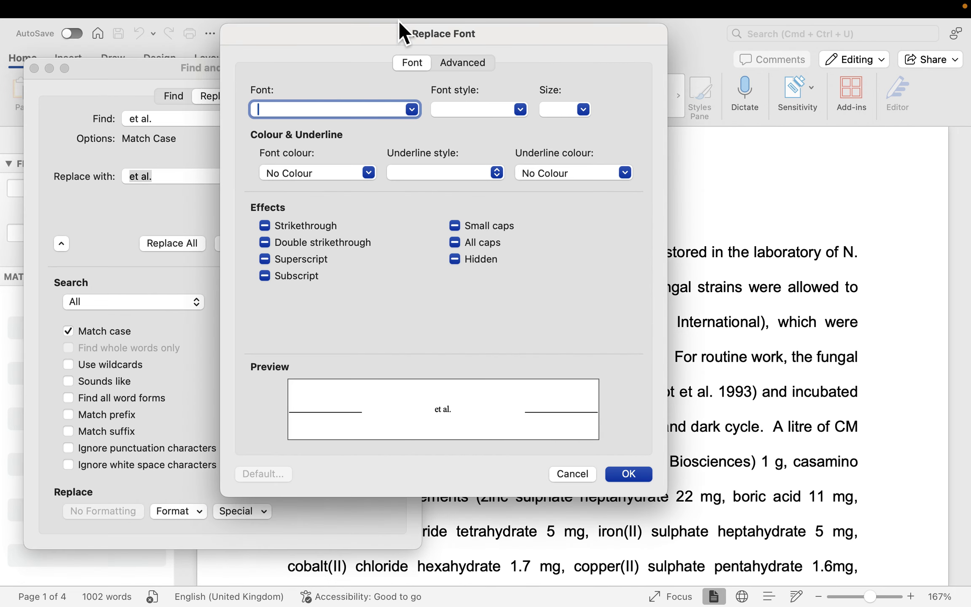
left_click_drag(393, 36, 524, 103)
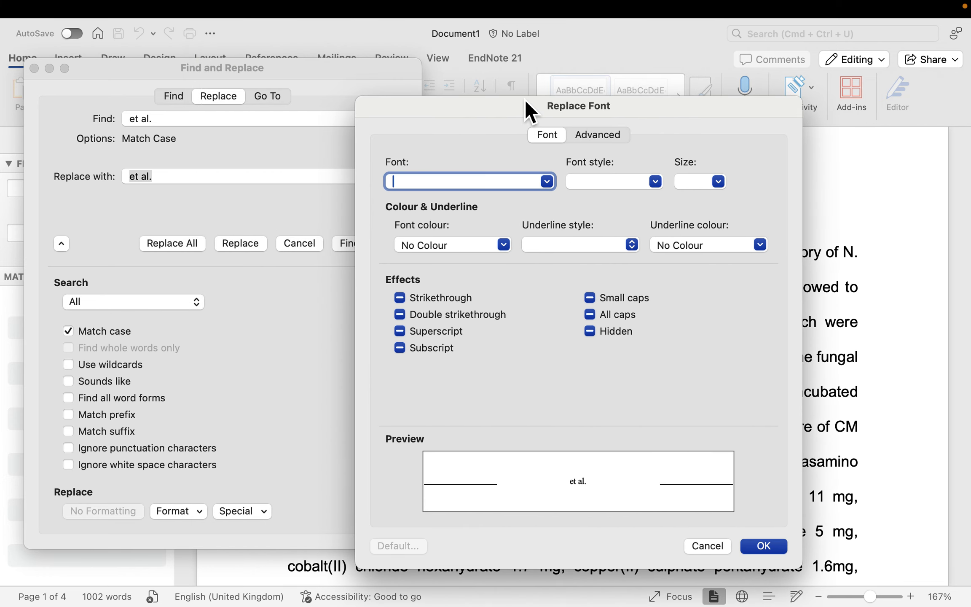
left_click(654, 182)
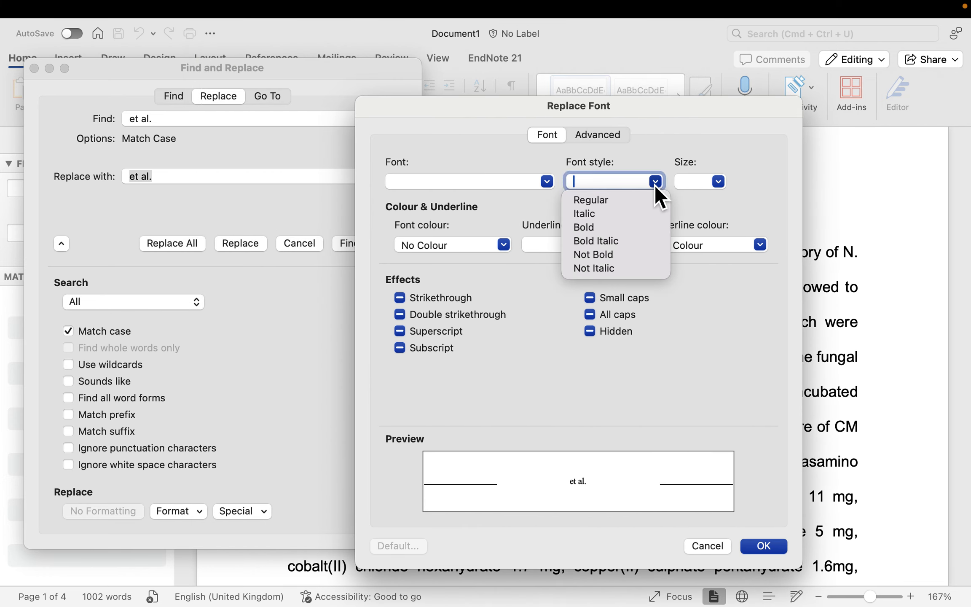
left_click(595, 214)
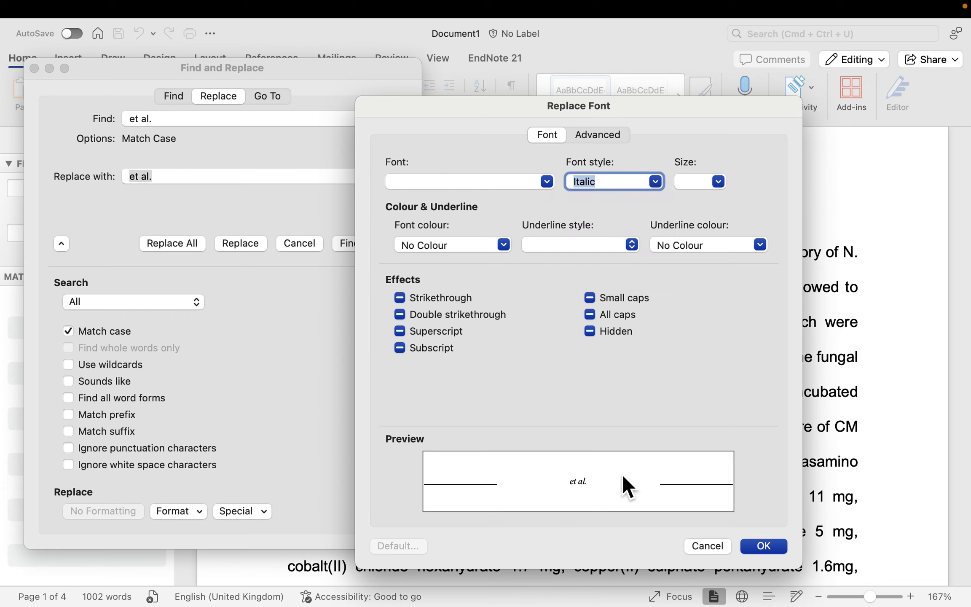
left_click(655, 182)
left_click(609, 202)
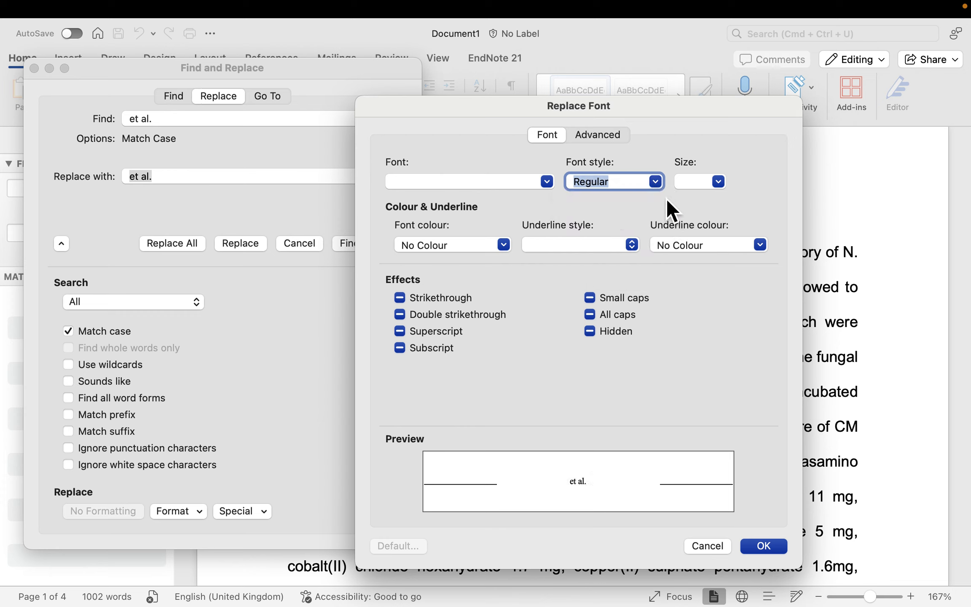
left_click(655, 182)
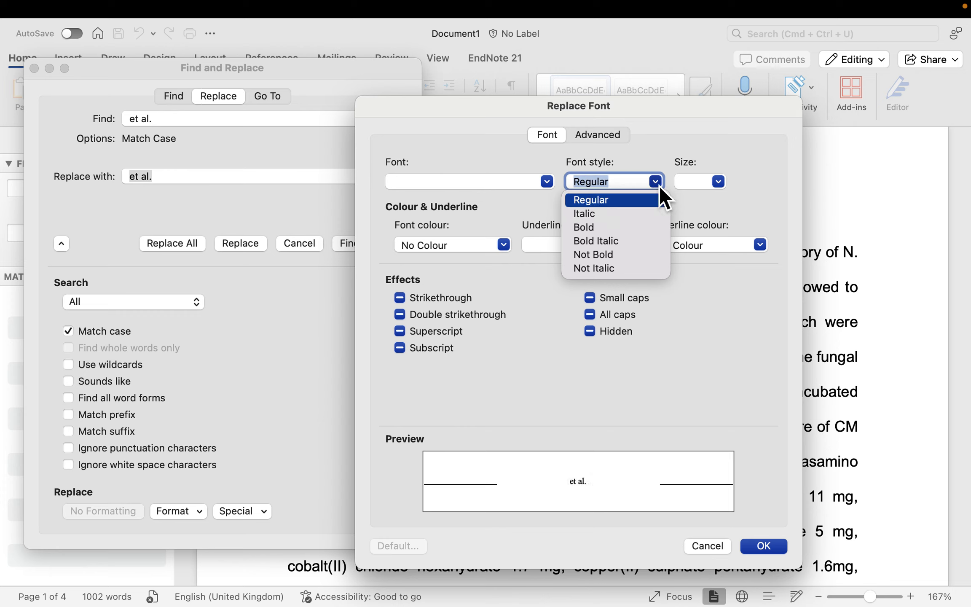
left_click(590, 214)
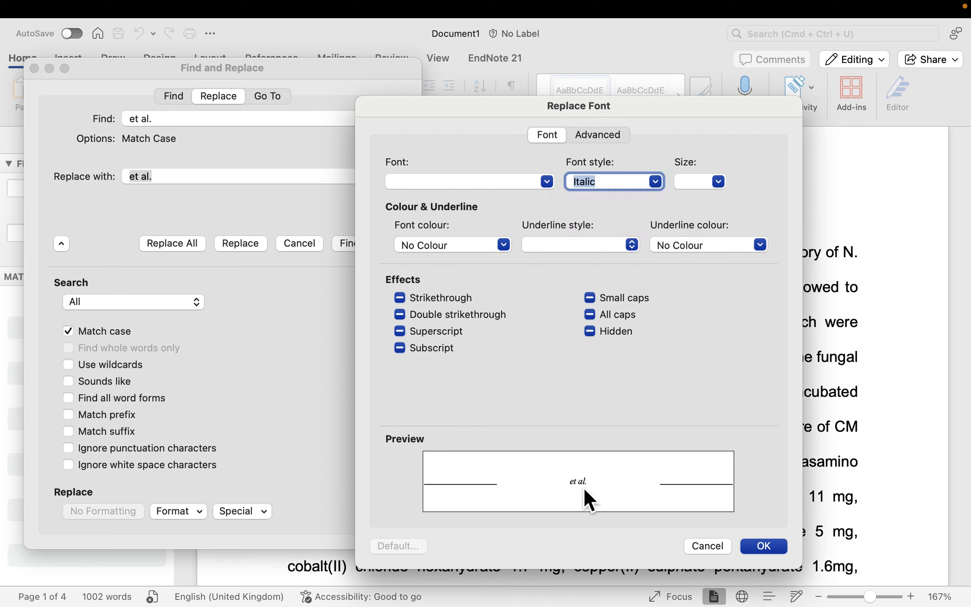
left_click(753, 548)
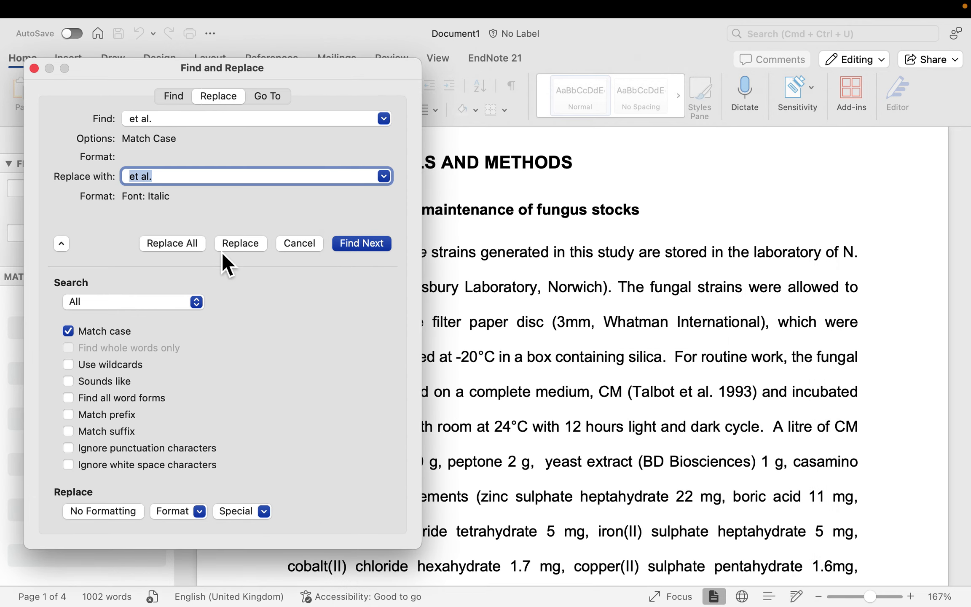
Replace all 4 'et al.' matches with italic versions and step through the results.
left_click(192, 247)
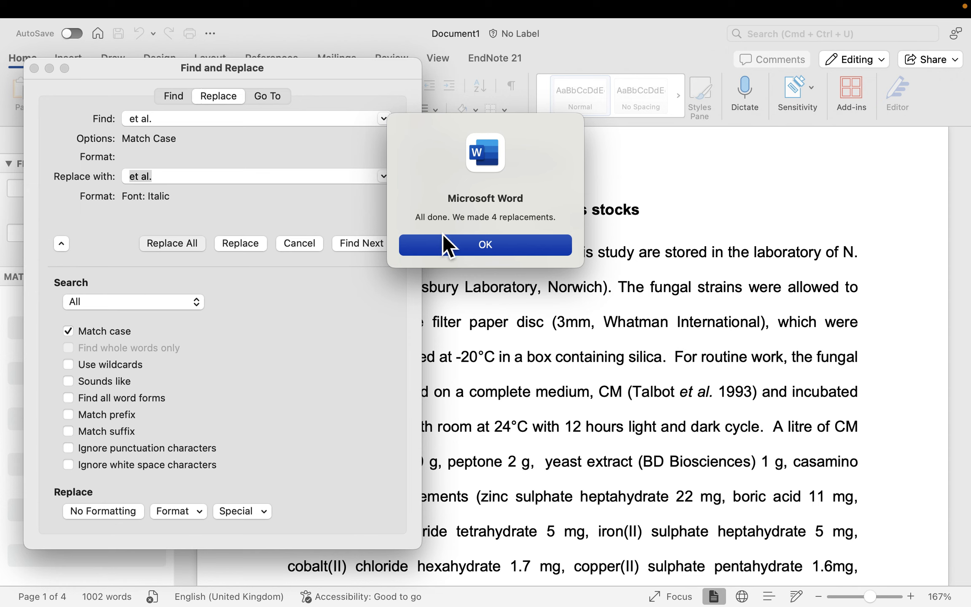
left_click_drag(466, 225, 548, 227)
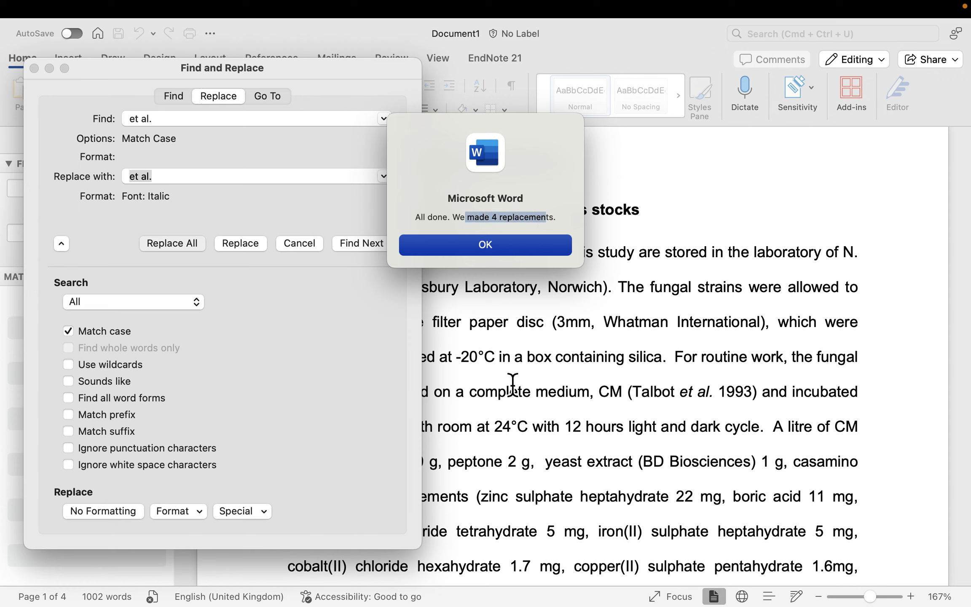
left_click(456, 249)
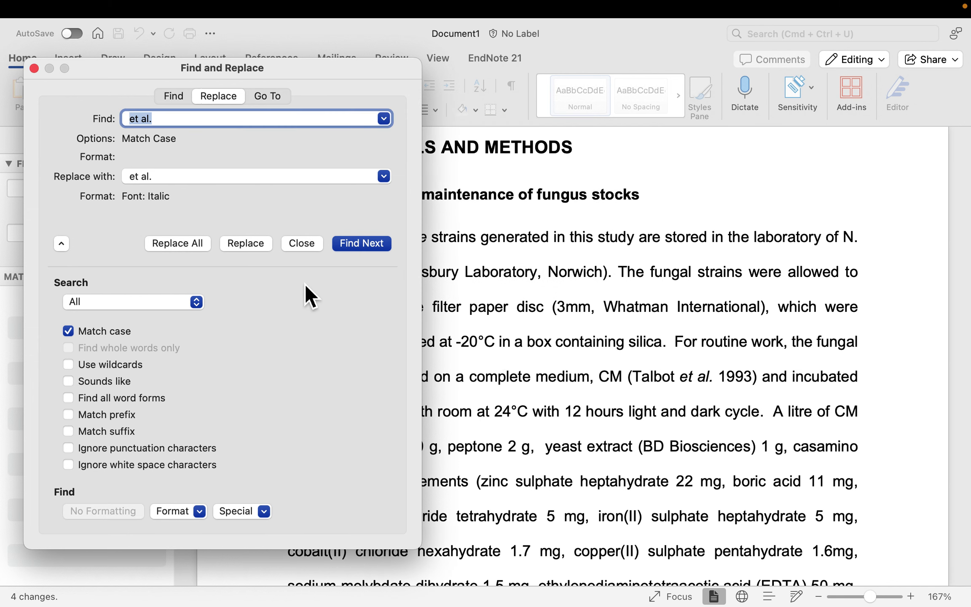
left_click(355, 241)
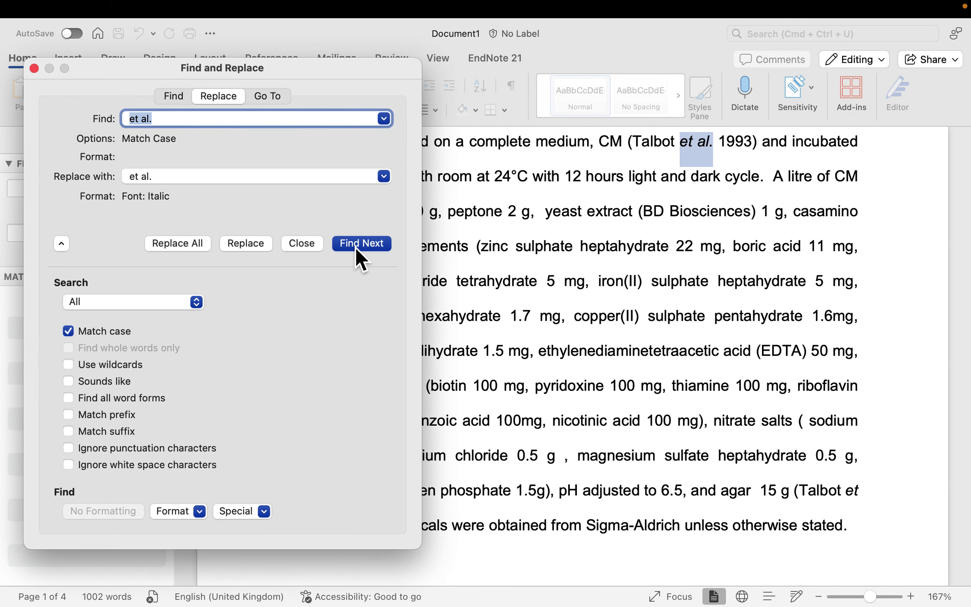
left_click(356, 248)
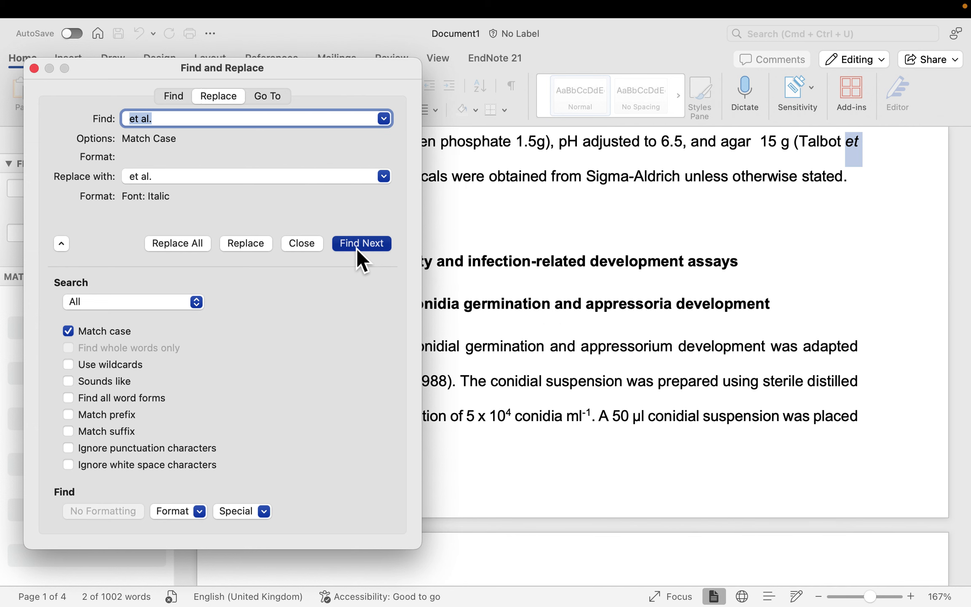
left_click(356, 247)
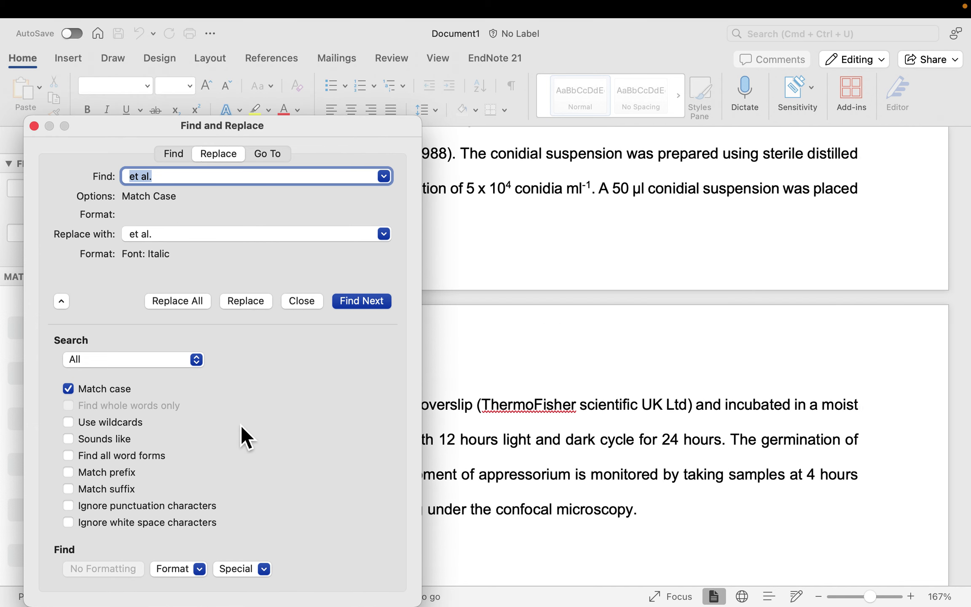
Search 'et al.' in the sidebar and cycle through the Talbot, Hamer and Kankanala matches.
left_click(34, 125)
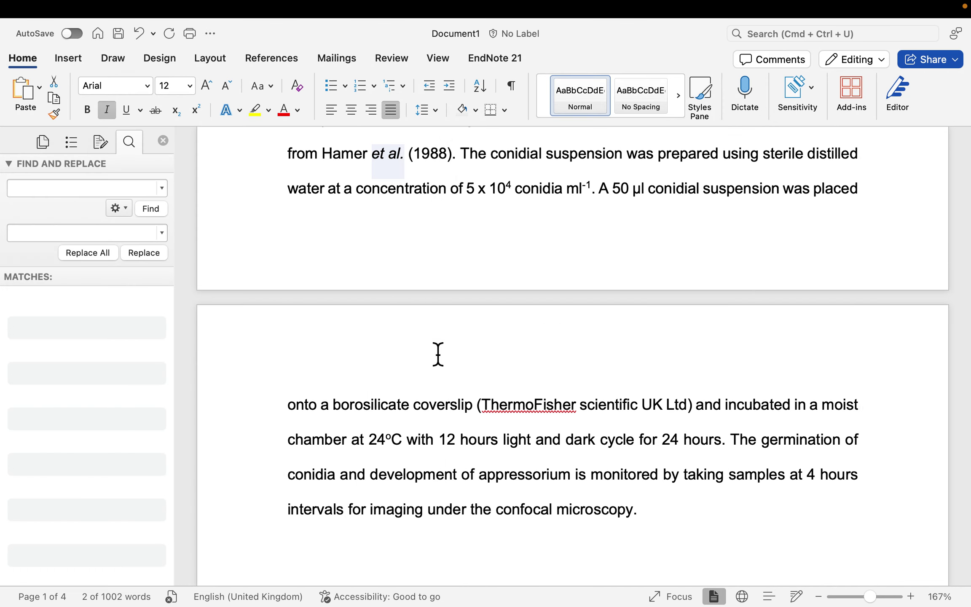
scroll(438, 354, "up", 5)
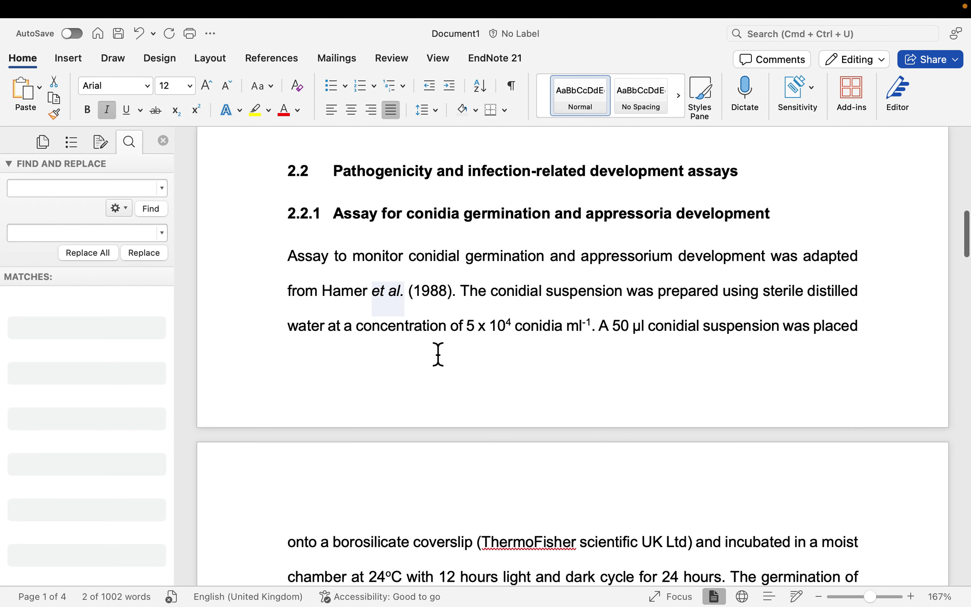
left_click(100, 194)
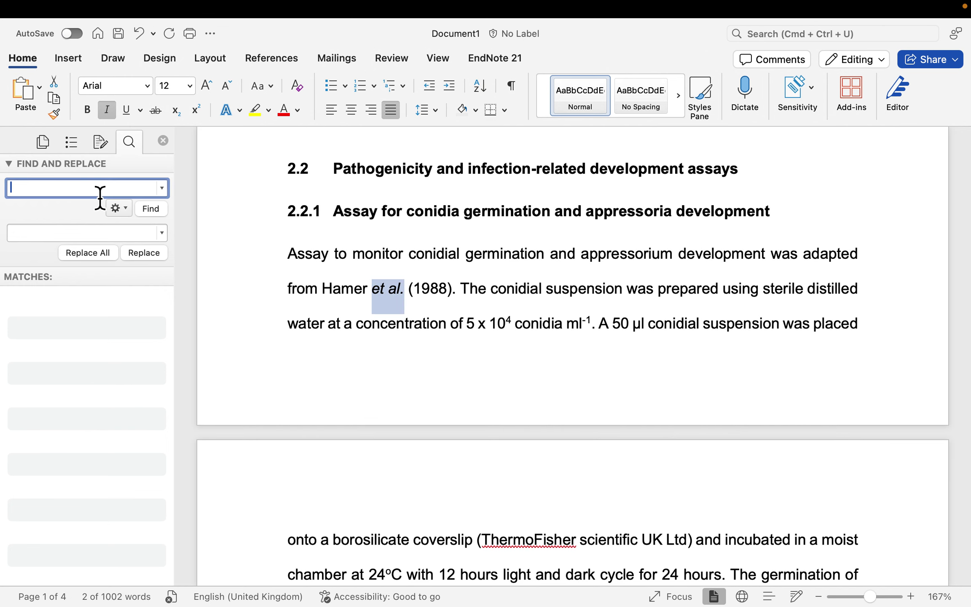
type("et al.")
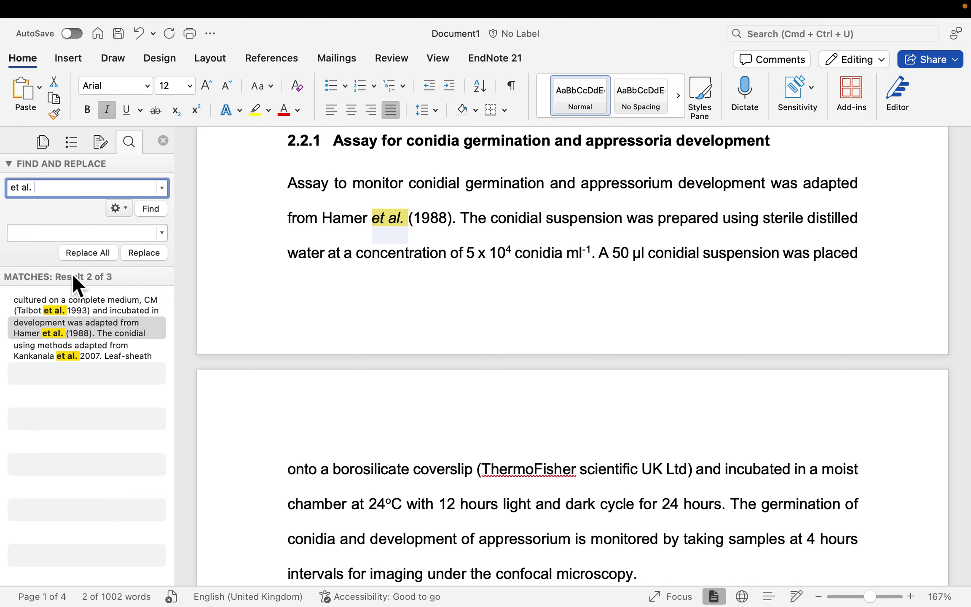
left_click(156, 210)
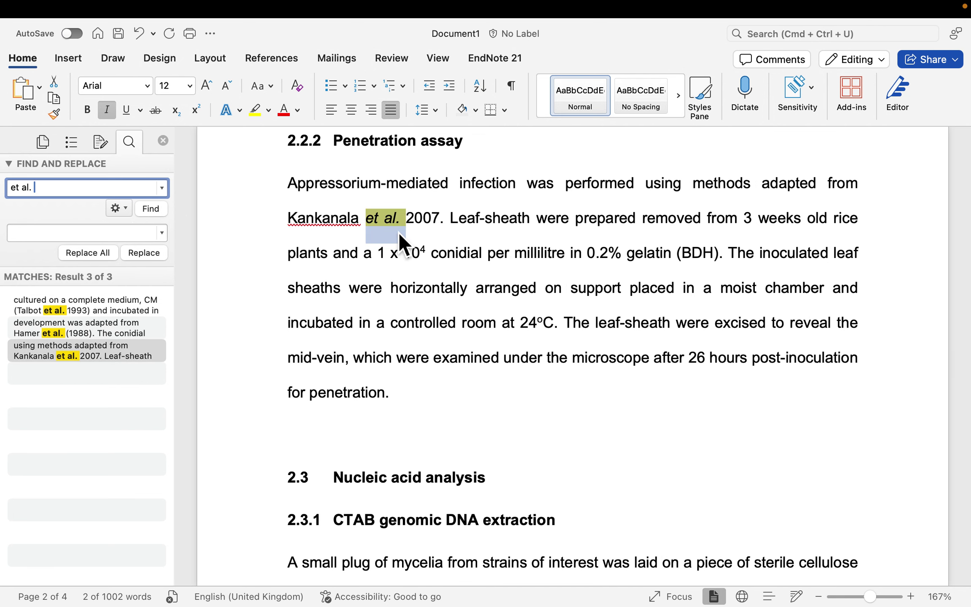
left_click(150, 210)
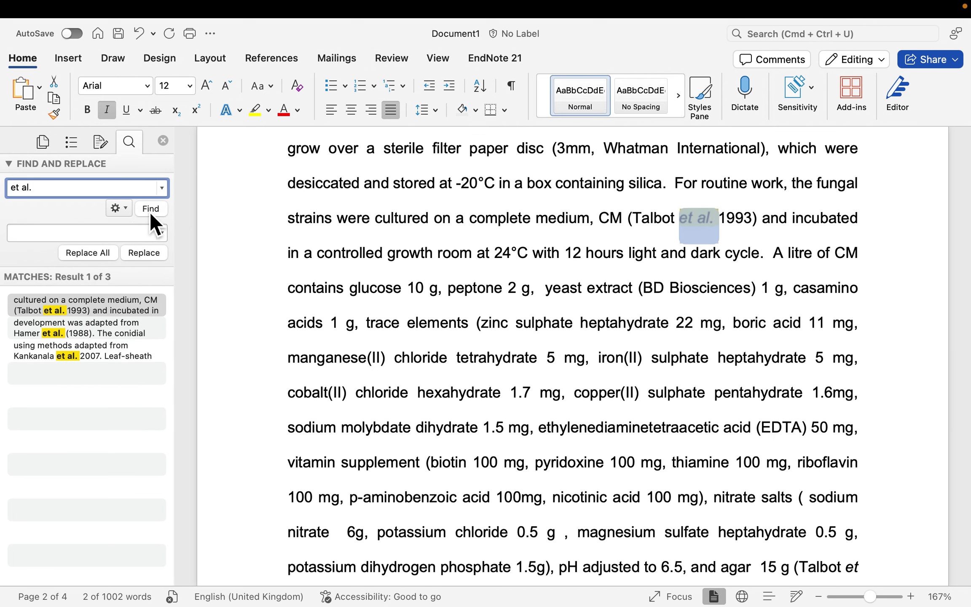
left_click(149, 211)
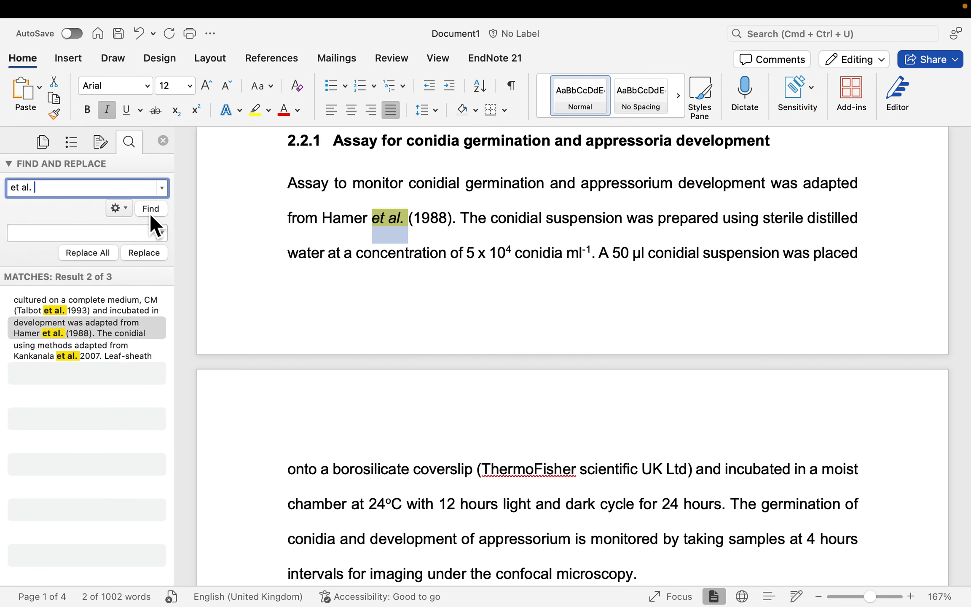
left_click(150, 209)
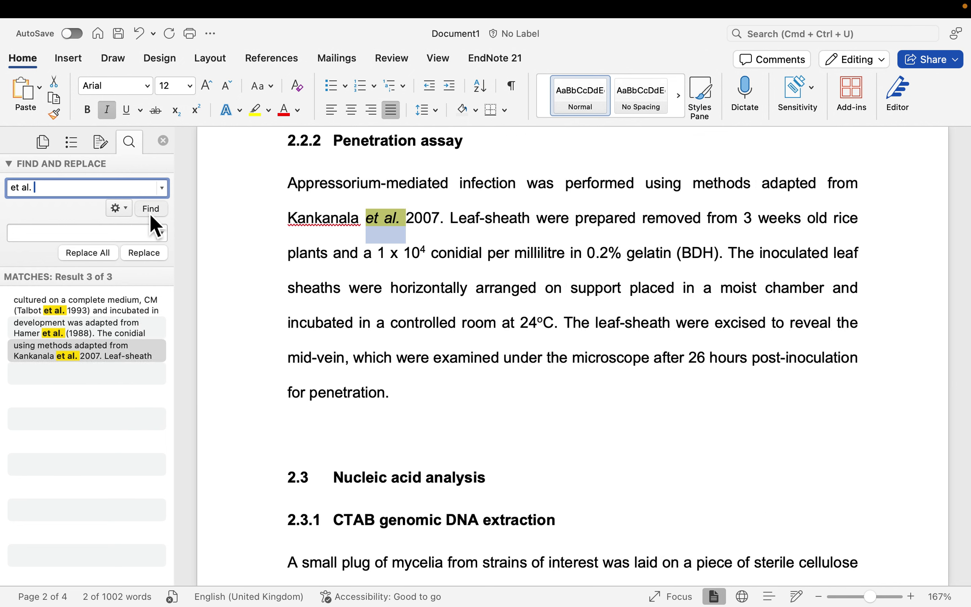
left_click(150, 211)
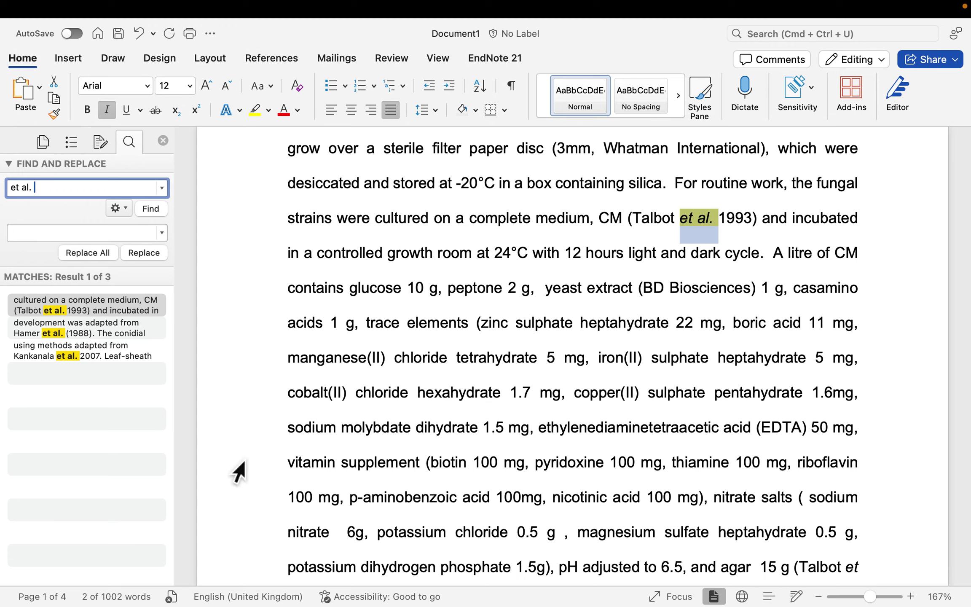
left_click_drag(761, 436, 805, 442)
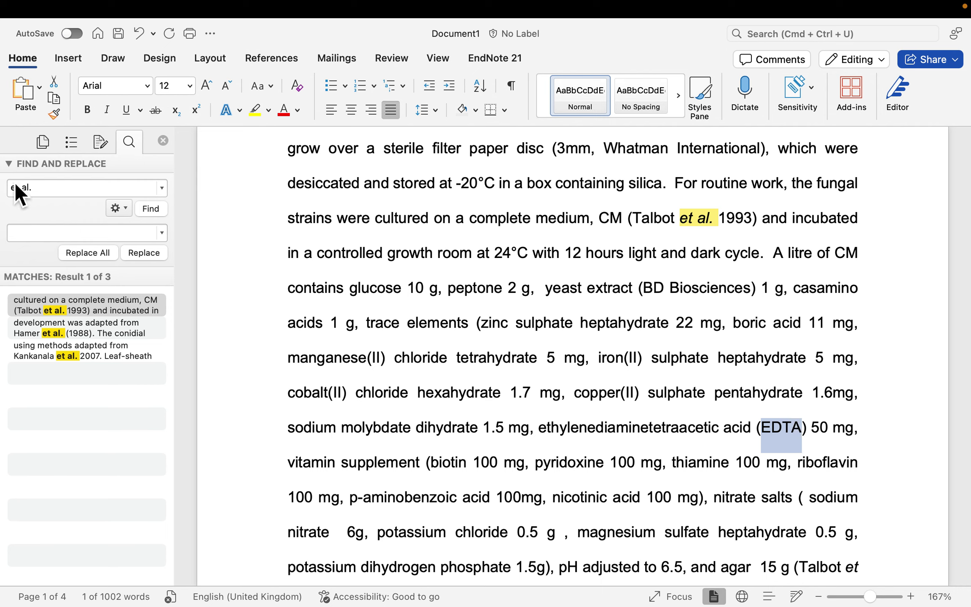
left_click(120, 208)
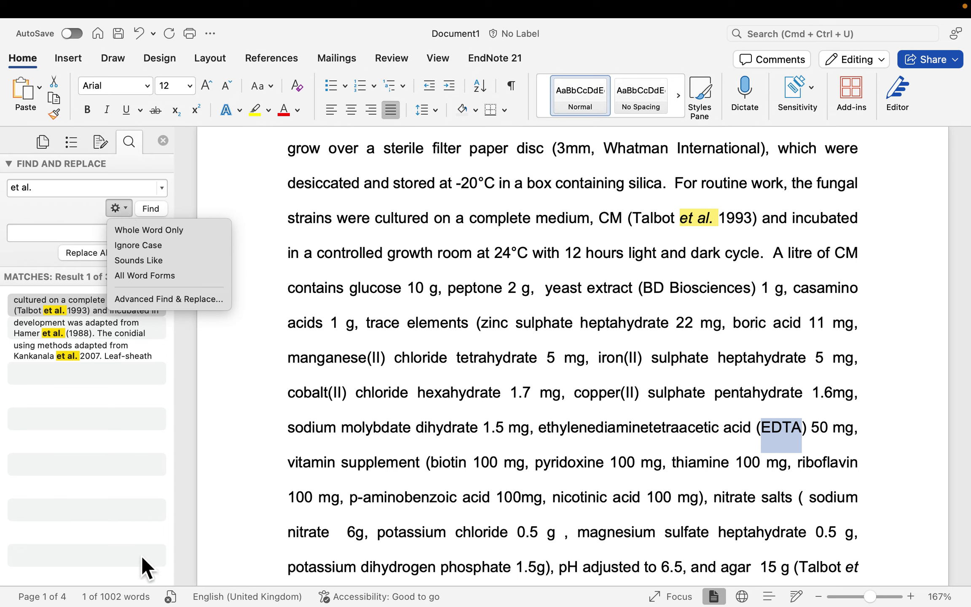
left_click(93, 190)
left_click_drag(93, 189, 11, 186)
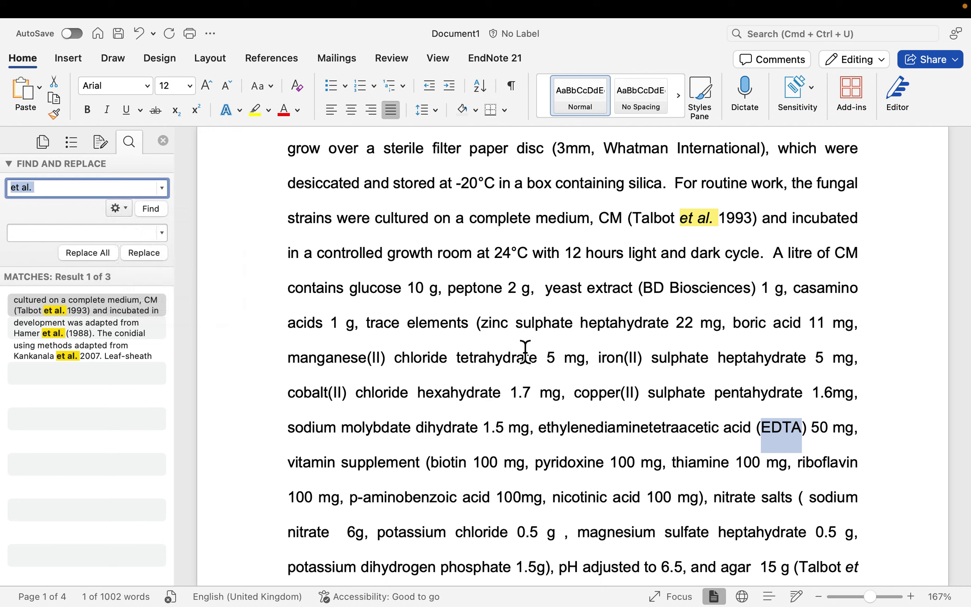
left_click(555, 404)
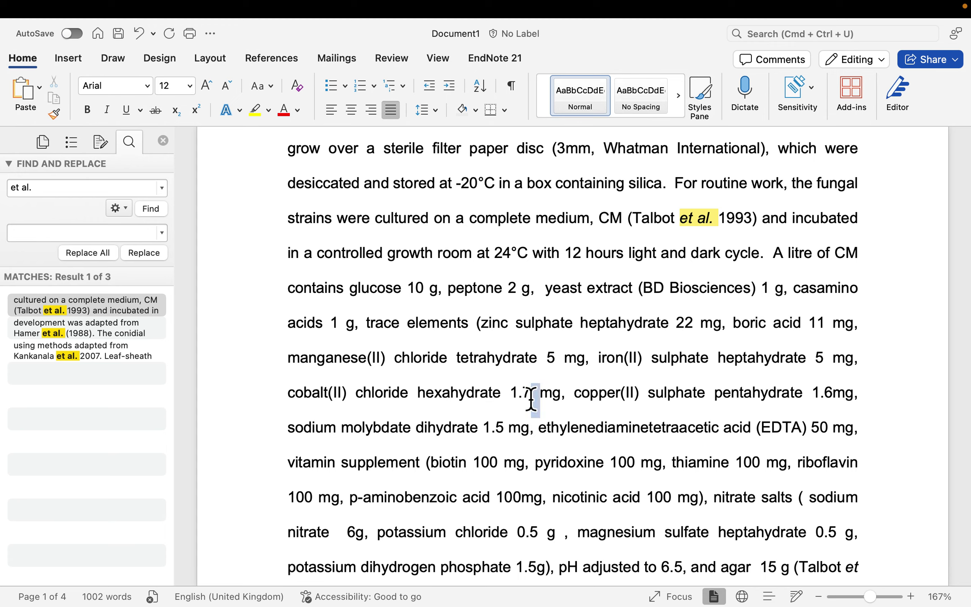
left_click(536, 394)
left_click_drag(542, 403, 564, 399)
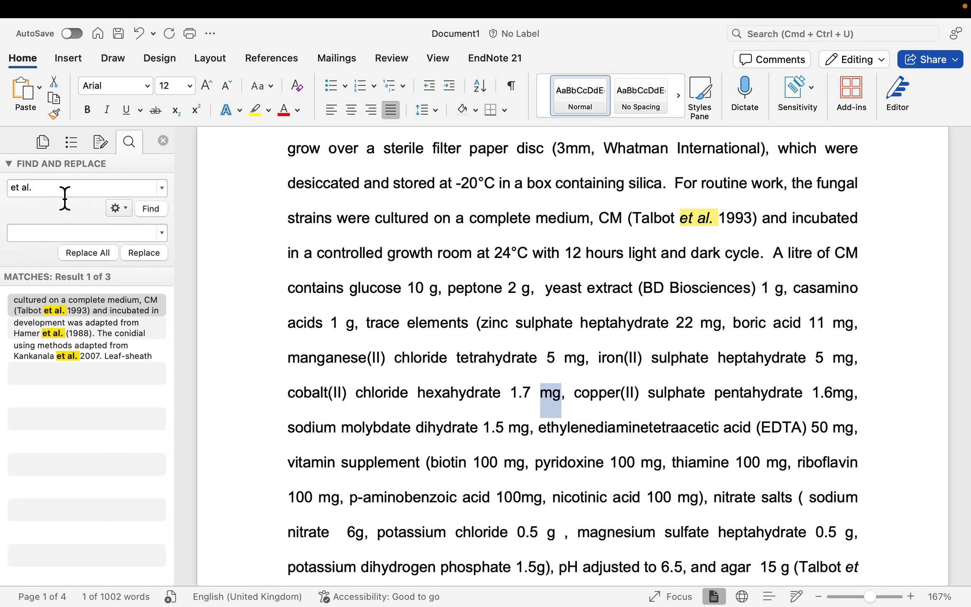
Change the search term to ' mg', checking the spaced 1.7 mg in the text.
left_click_drag(64, 198, 3, 193)
type("mg")
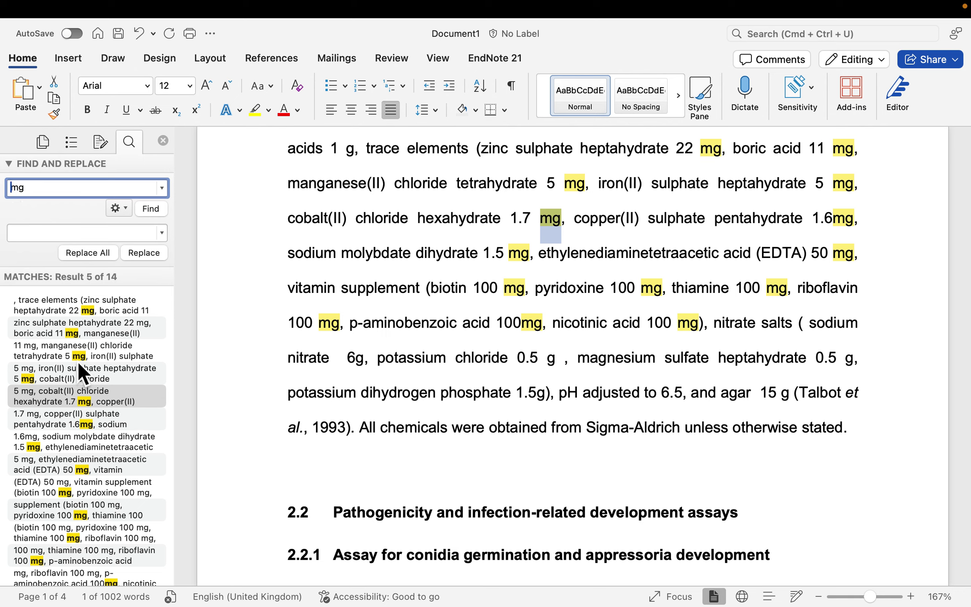
right_click(541, 223)
left_click(535, 222)
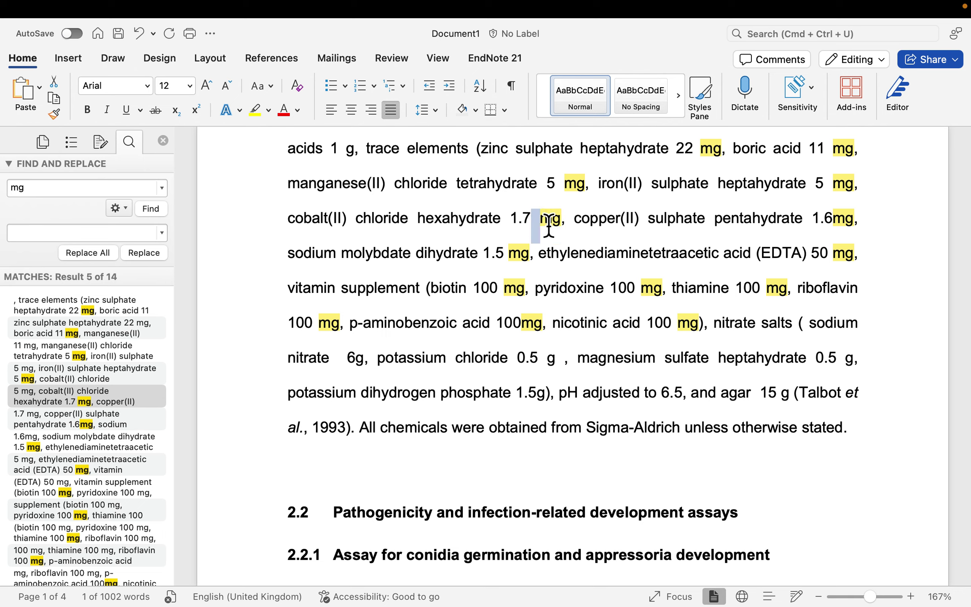
left_click_drag(523, 224, 556, 229)
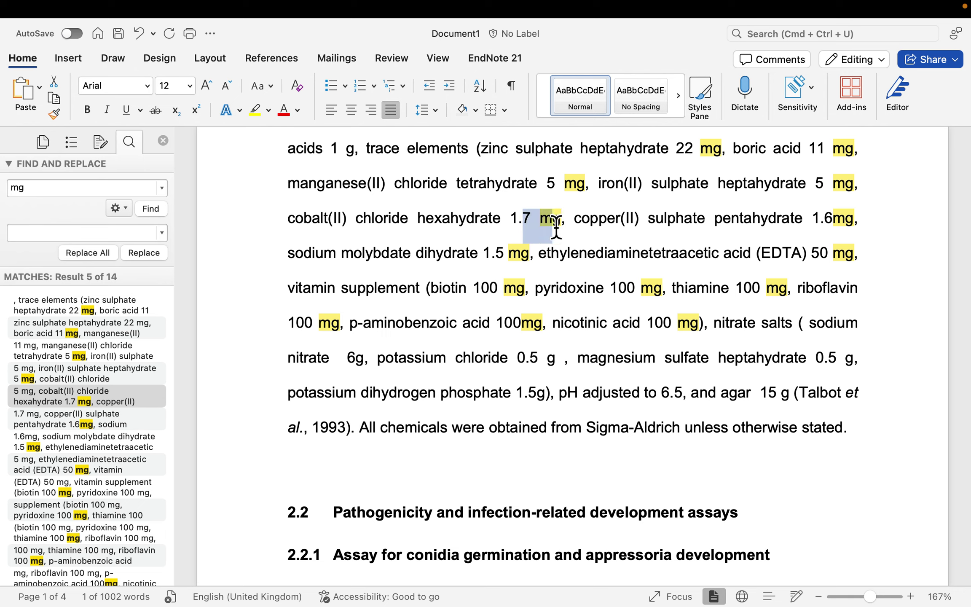
left_click(15, 189)
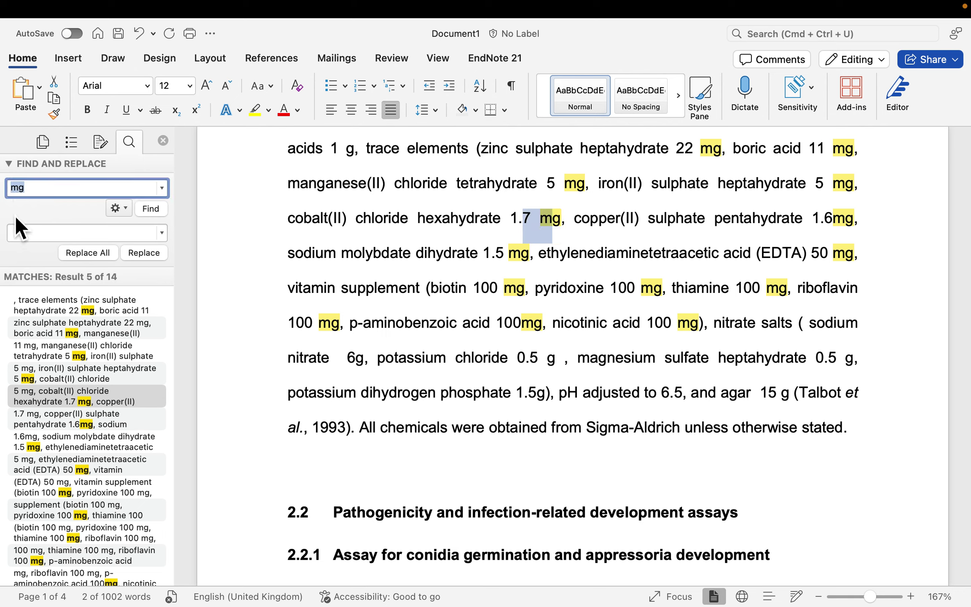
key("Left")
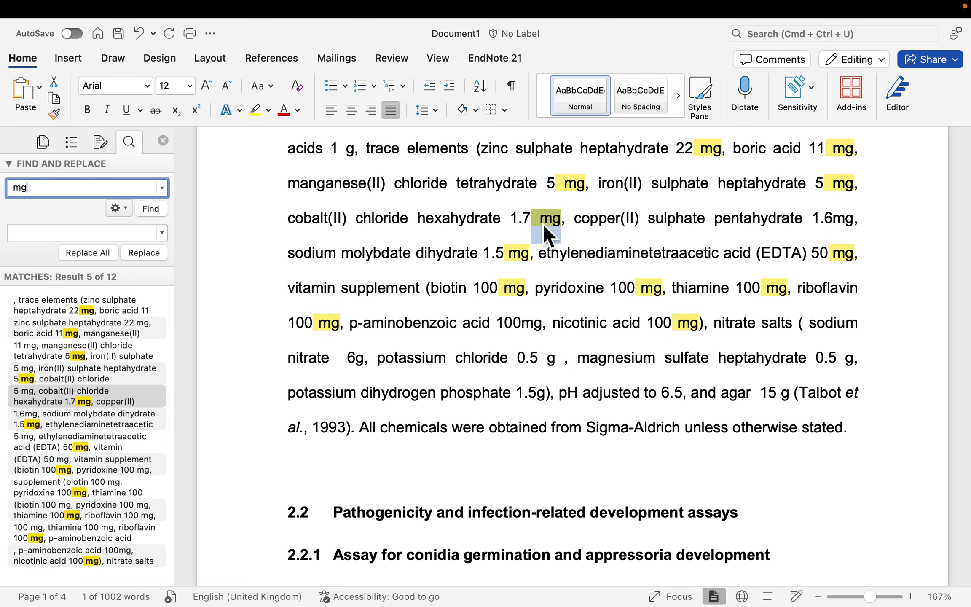
Replace all 12 ' mg' matches with 'mg'.
left_click(32, 233)
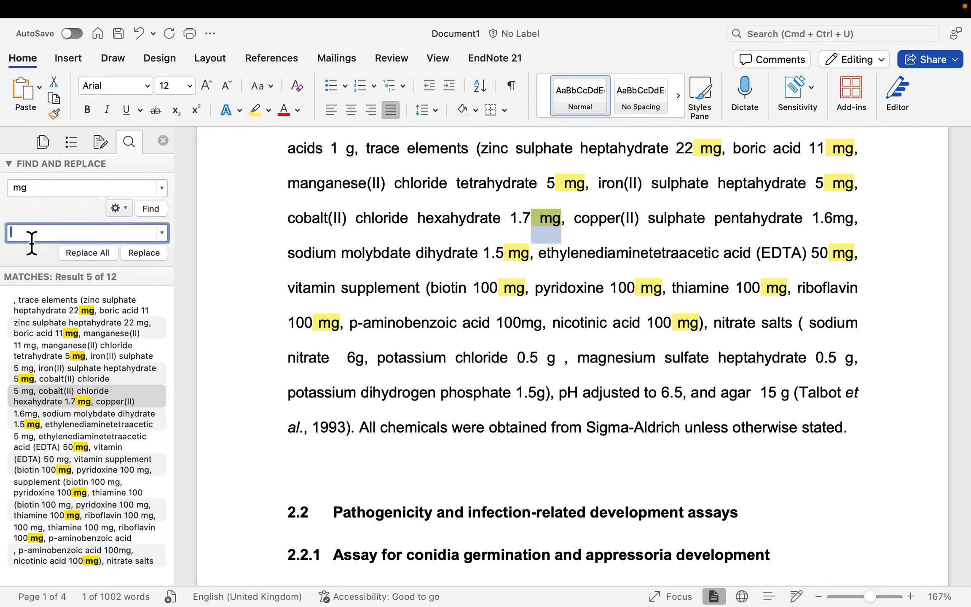
type("mg")
left_click(105, 255)
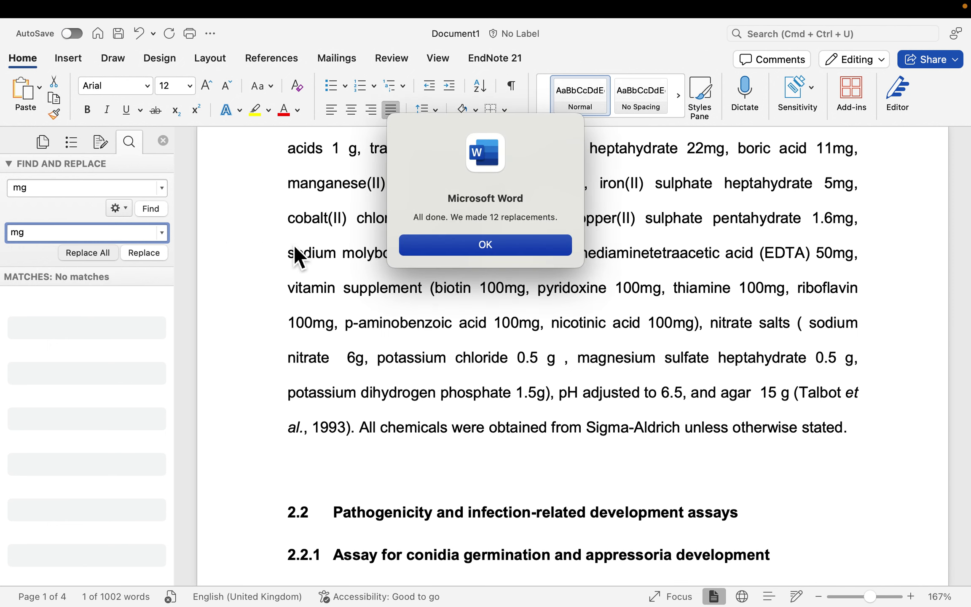
Dismiss the 12-replacement notice, check 100mg, and search the document for 'mg'.
left_click(485, 243)
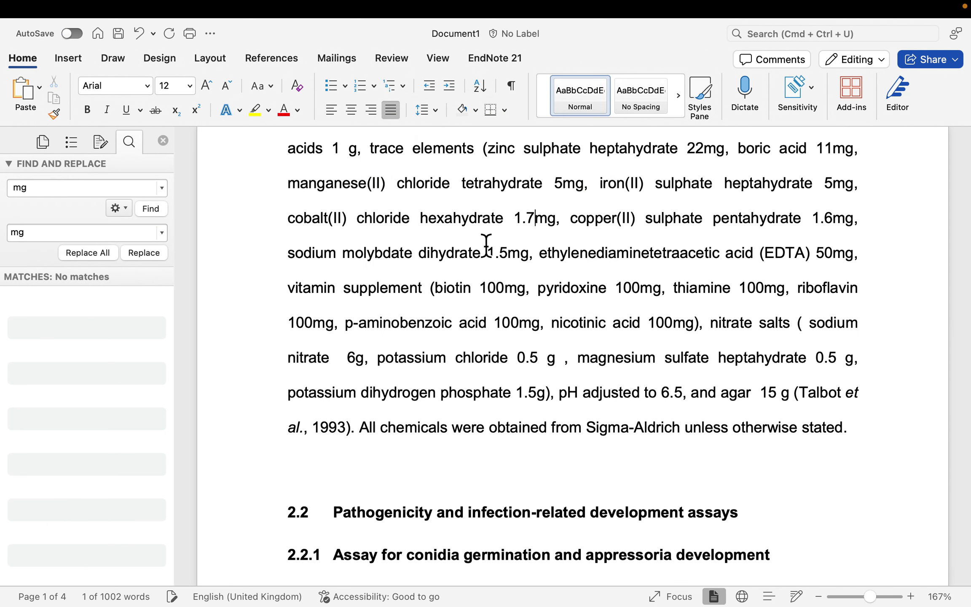
left_click_drag(492, 298, 526, 299)
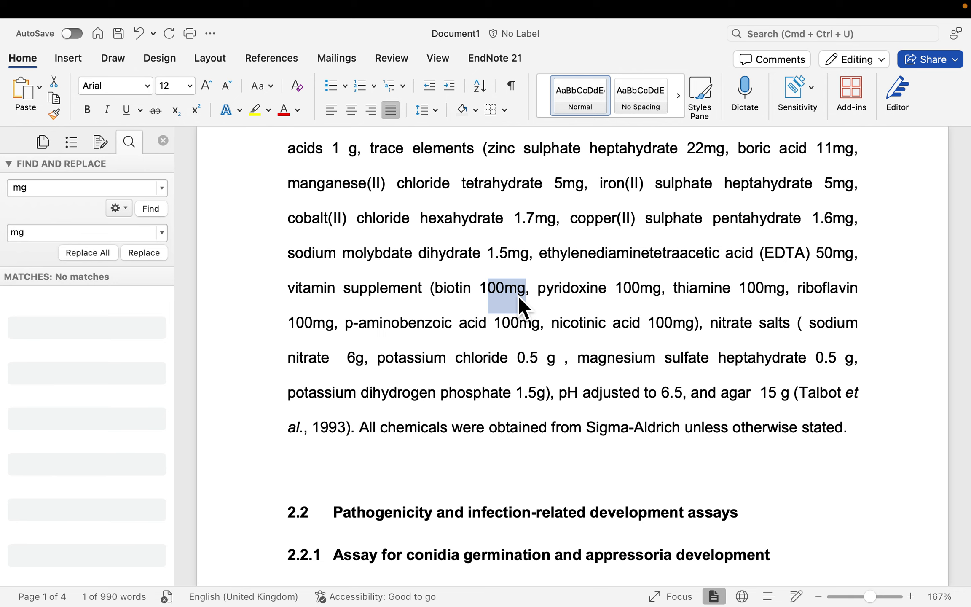
left_click_drag(35, 232, 4, 198)
key("Return")
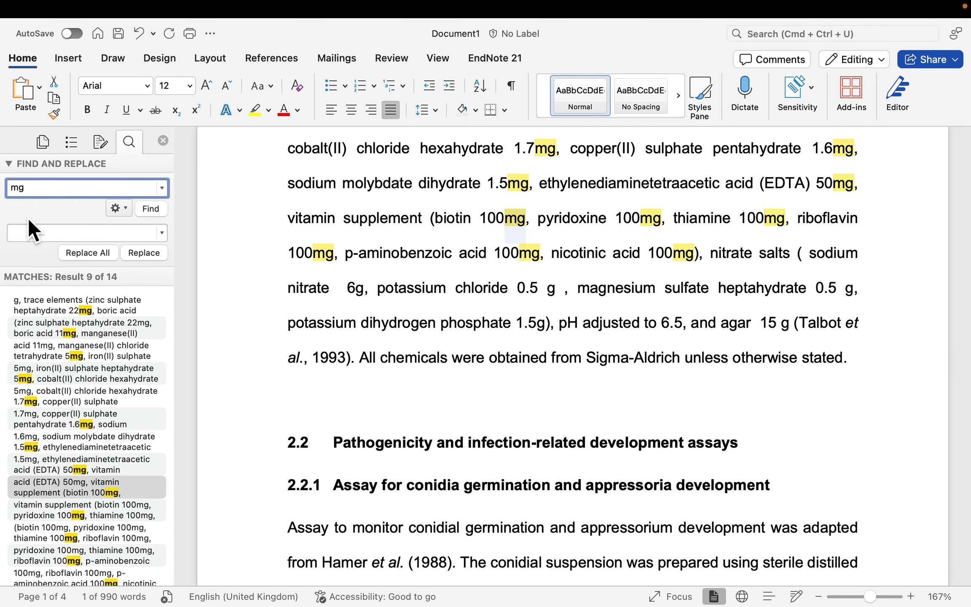
Replace all 14 'mg' matches with ' mg' and dismiss the confirmation.
left_click(16, 233)
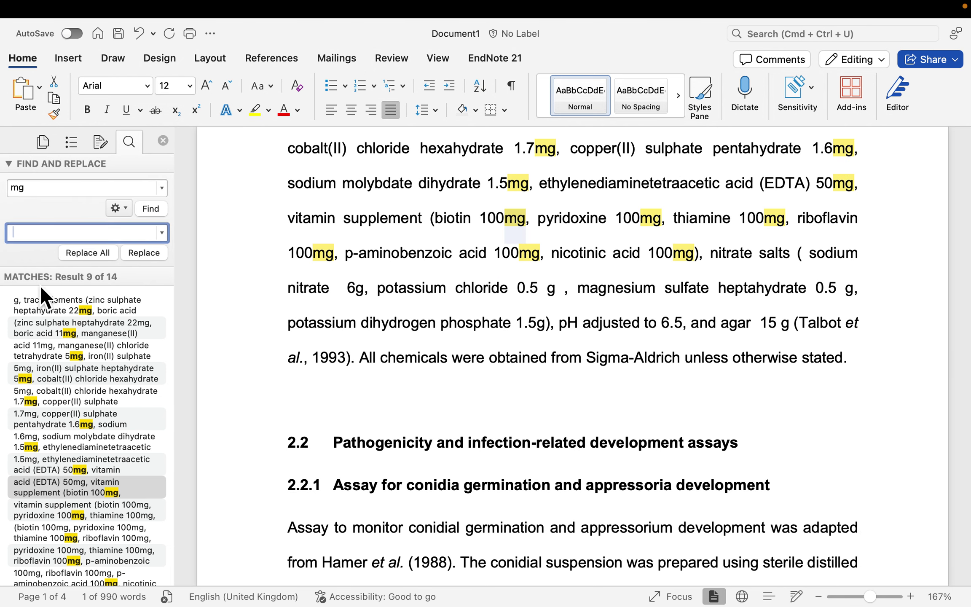
type("mg")
left_click(108, 258)
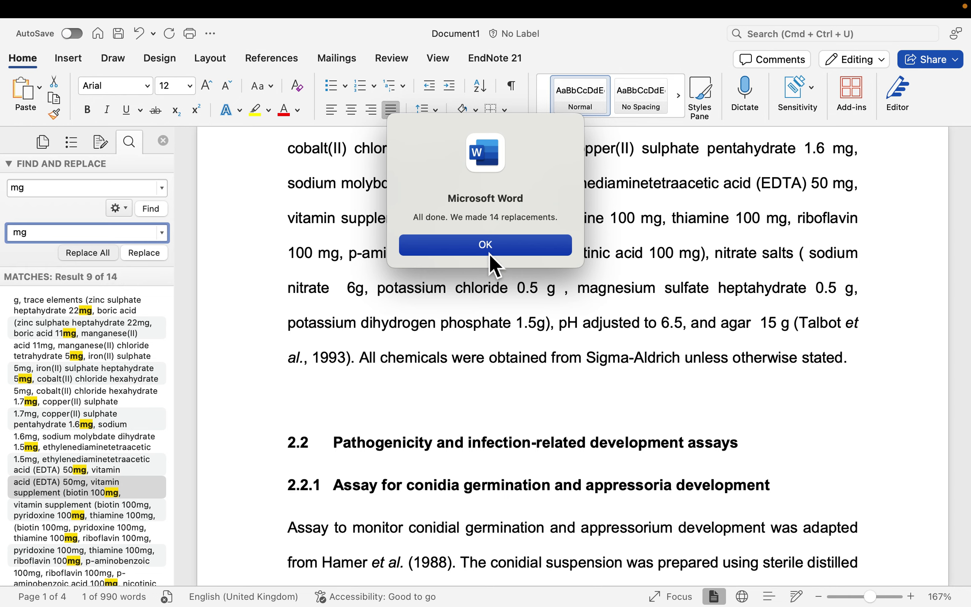
left_click(488, 251)
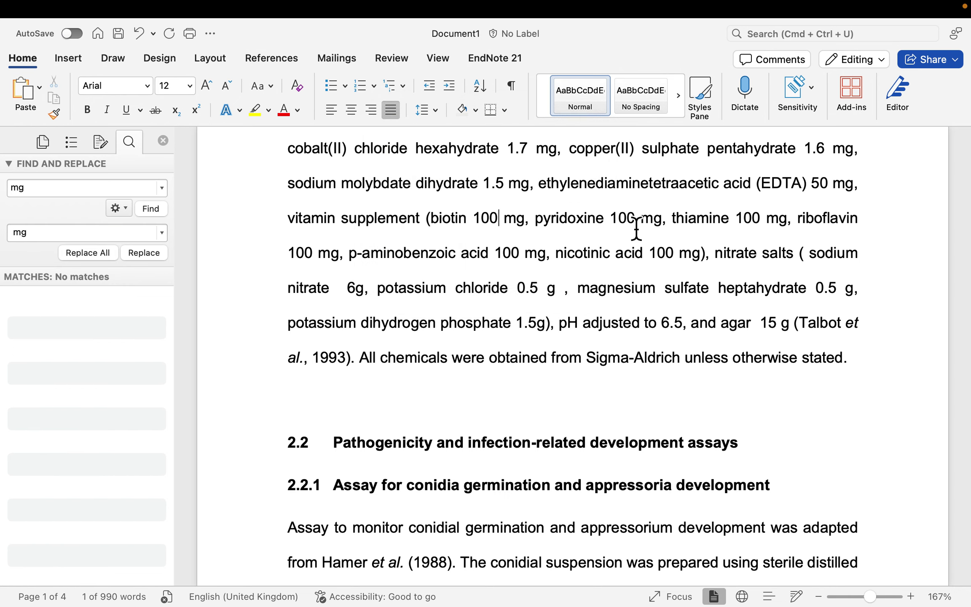
Confirm '100 mg' is spaced, then scroll down to section 2.3.1 CTAB genomic DNA extraction.
left_click_drag(636, 232, 658, 232)
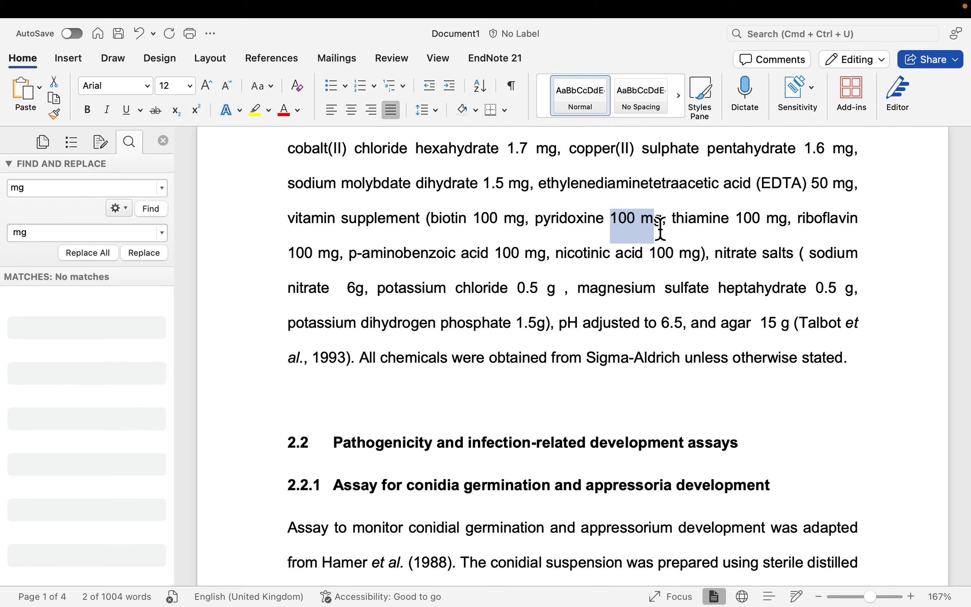
scroll(551, 285, "down", 10)
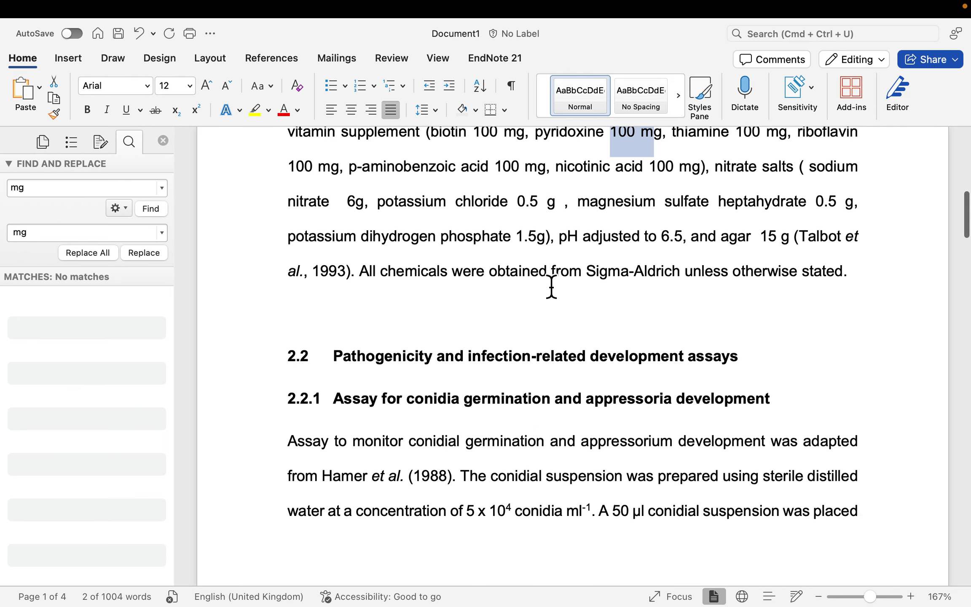
scroll(513, 347, "down", 3)
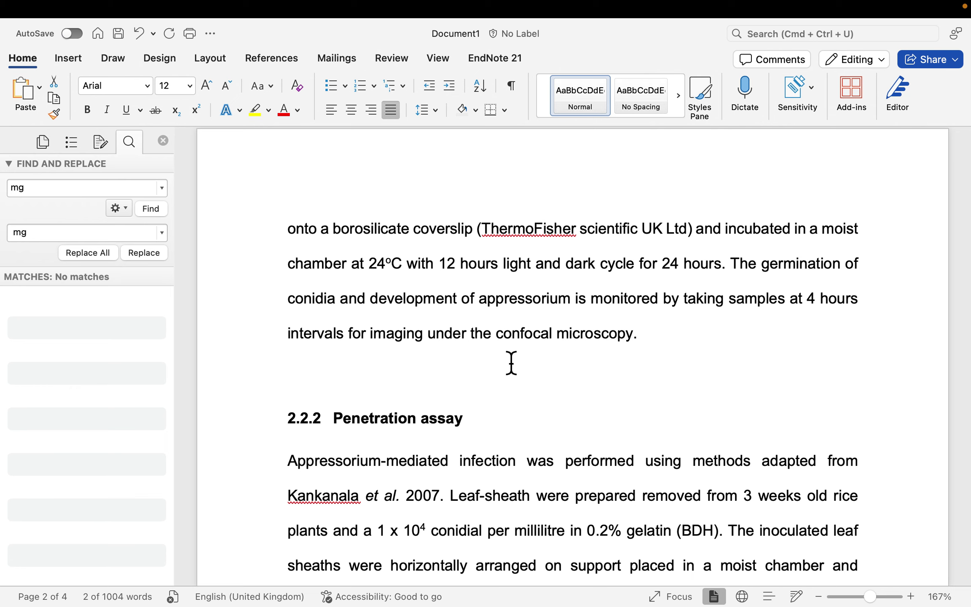
scroll(511, 363, "down", 10)
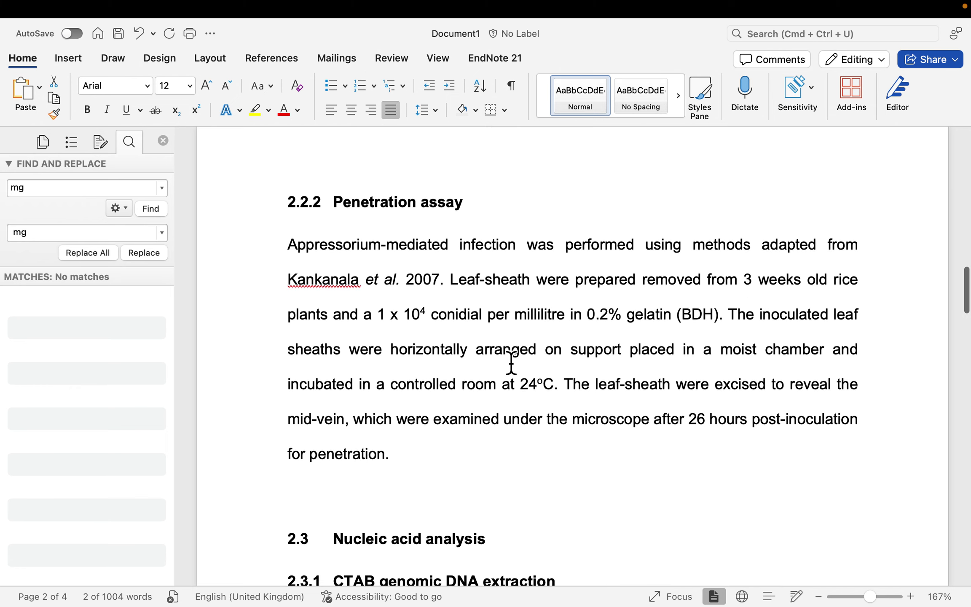
scroll(486, 431, "down", 3)
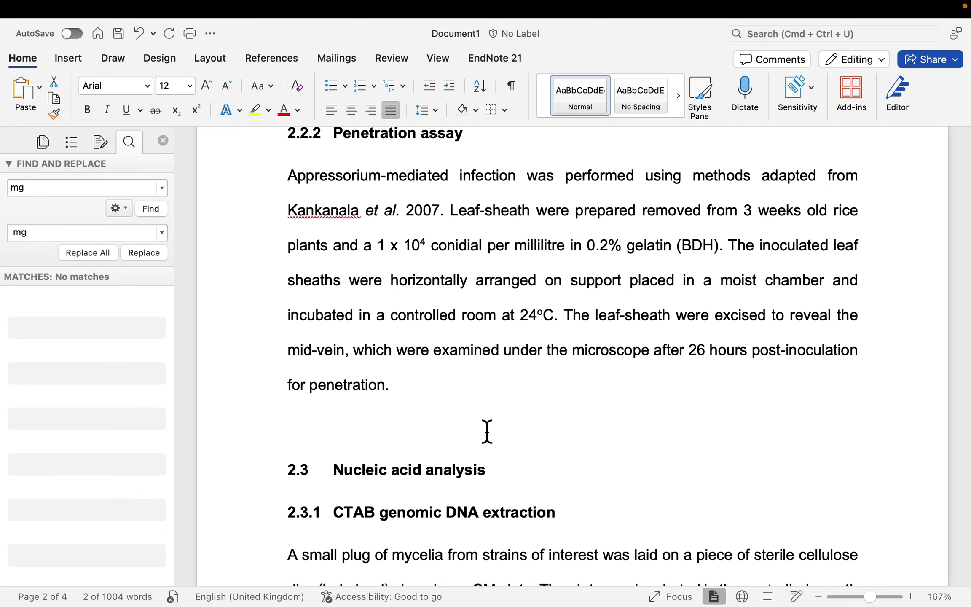
scroll(487, 431, "down", 17)
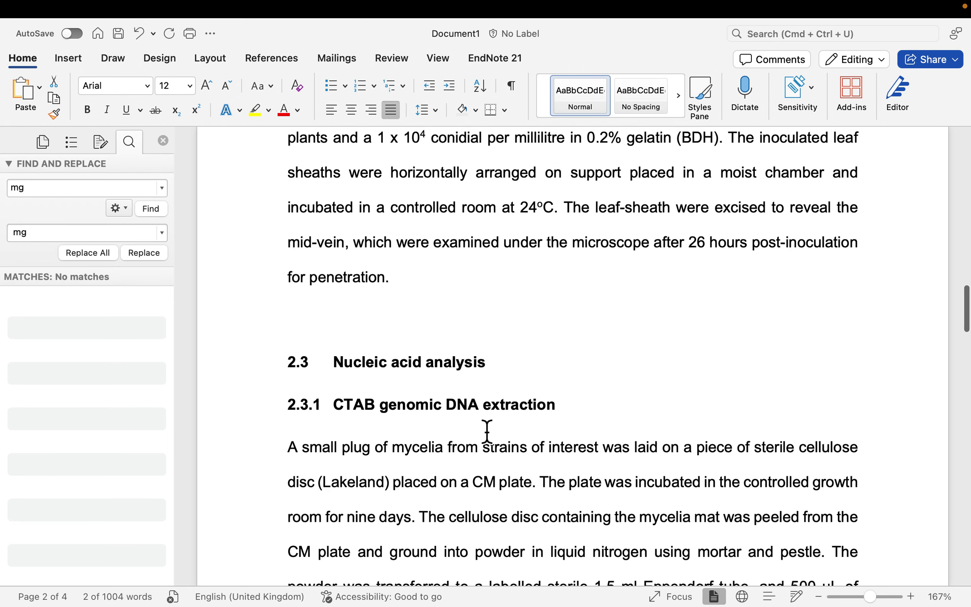